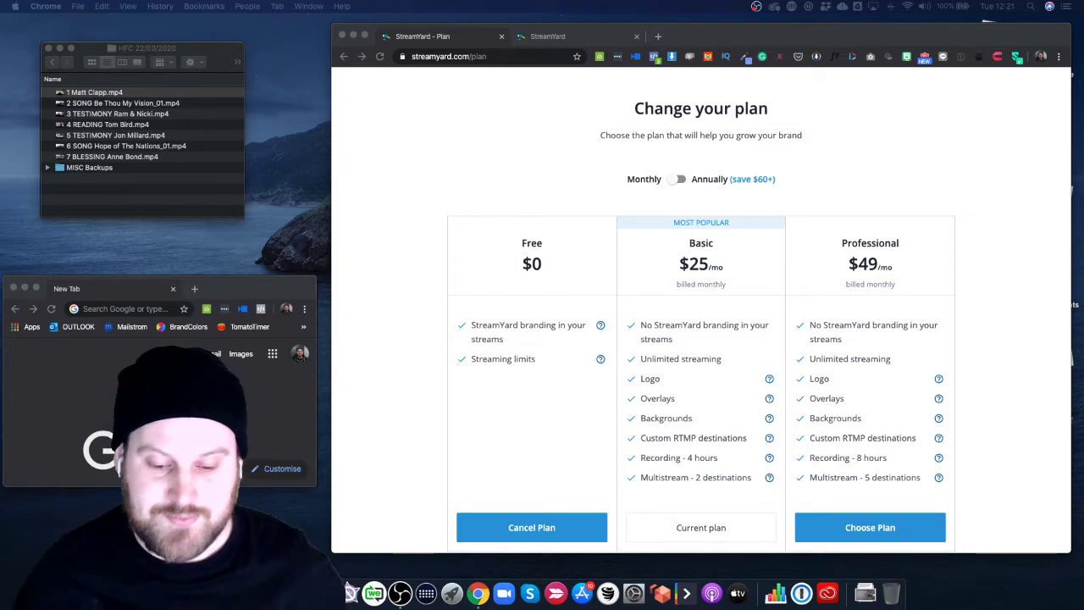
Compare the prices and features of the Free, Basic and Professional plans.
scroll(579, 475, "up", 2)
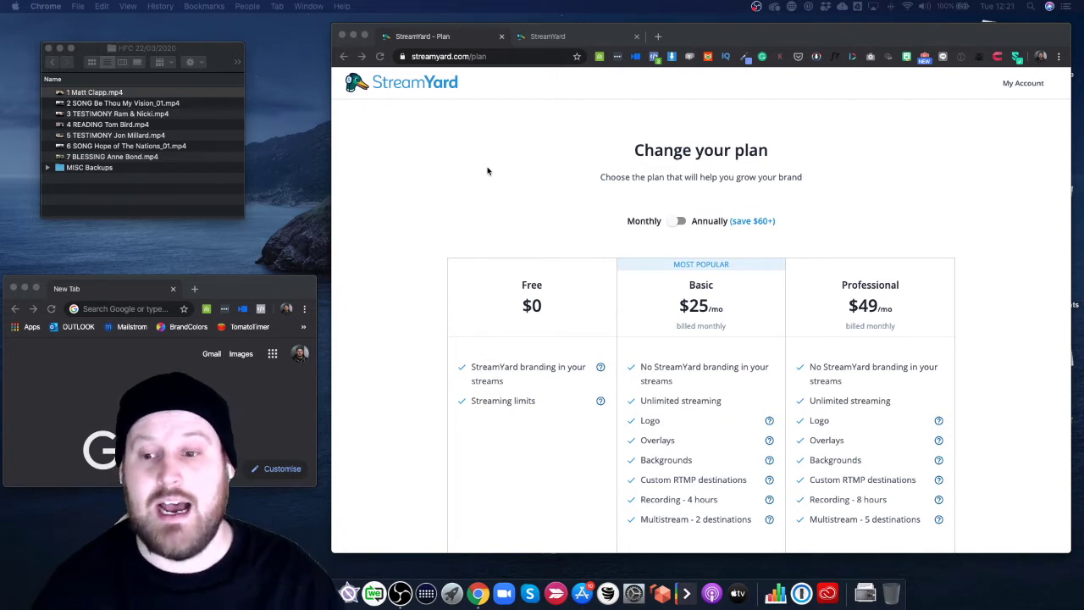
scroll(487, 171, "down", 1)
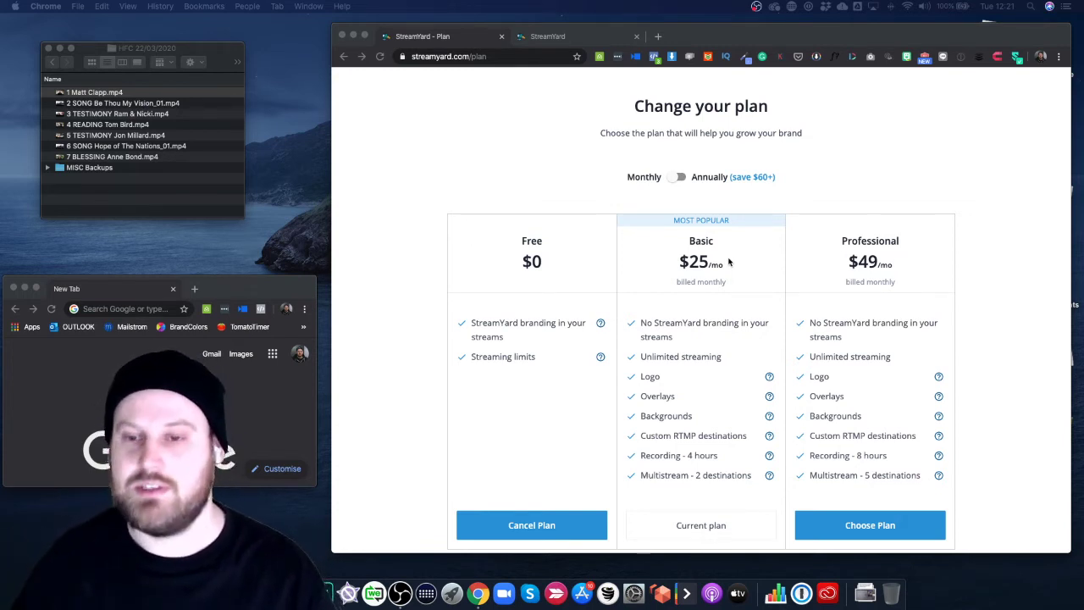
scroll(729, 266, "down", 2)
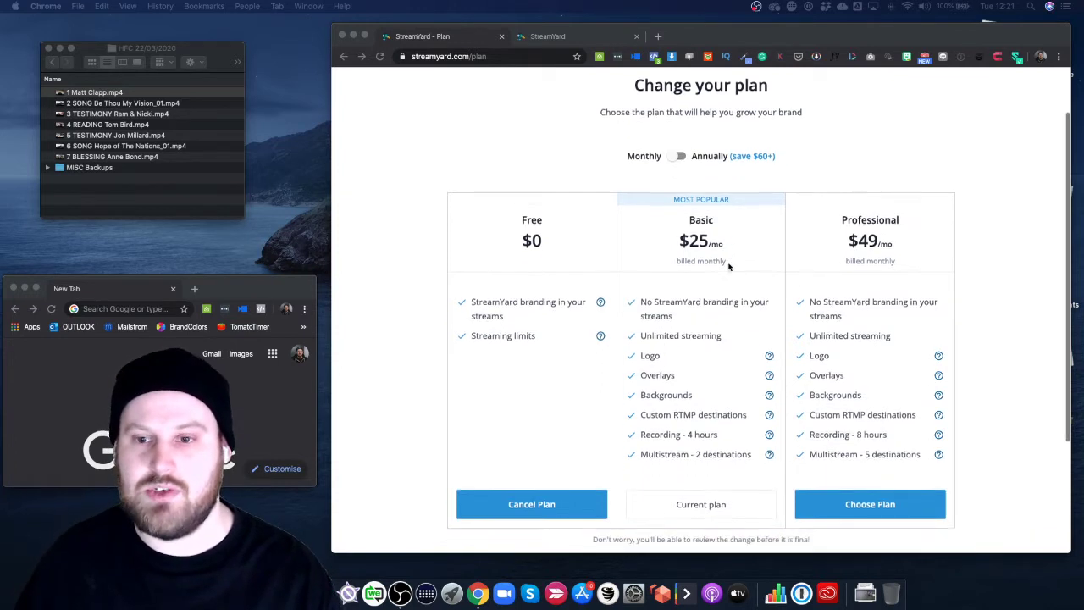
scroll(728, 266, "up", 3)
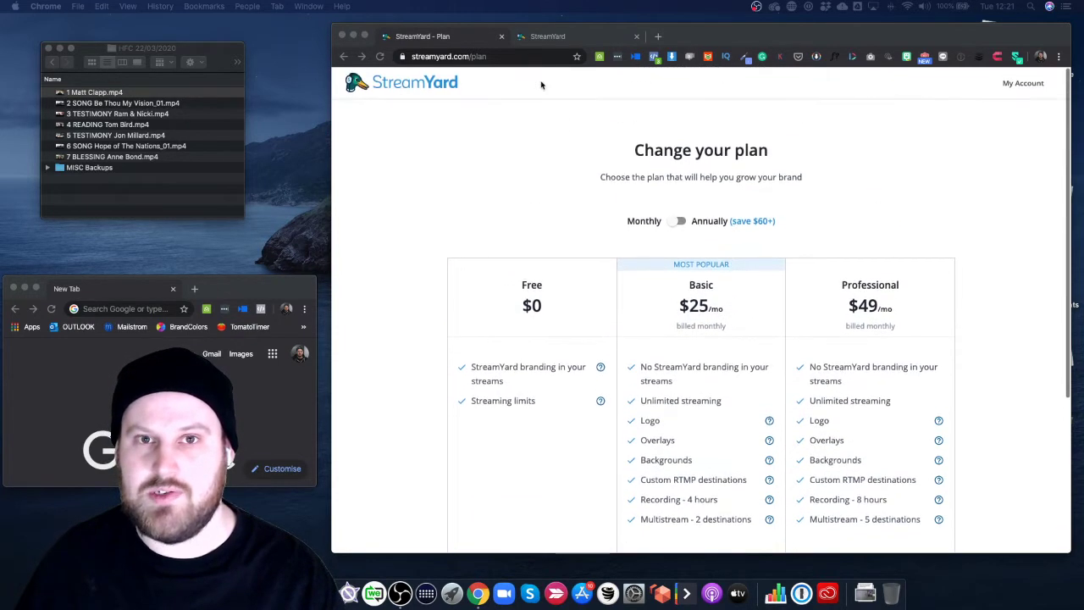
Create a broadcast titled "Sunday Morning Service -" for the Honiton Family Church Facebook page.
left_click(578, 37)
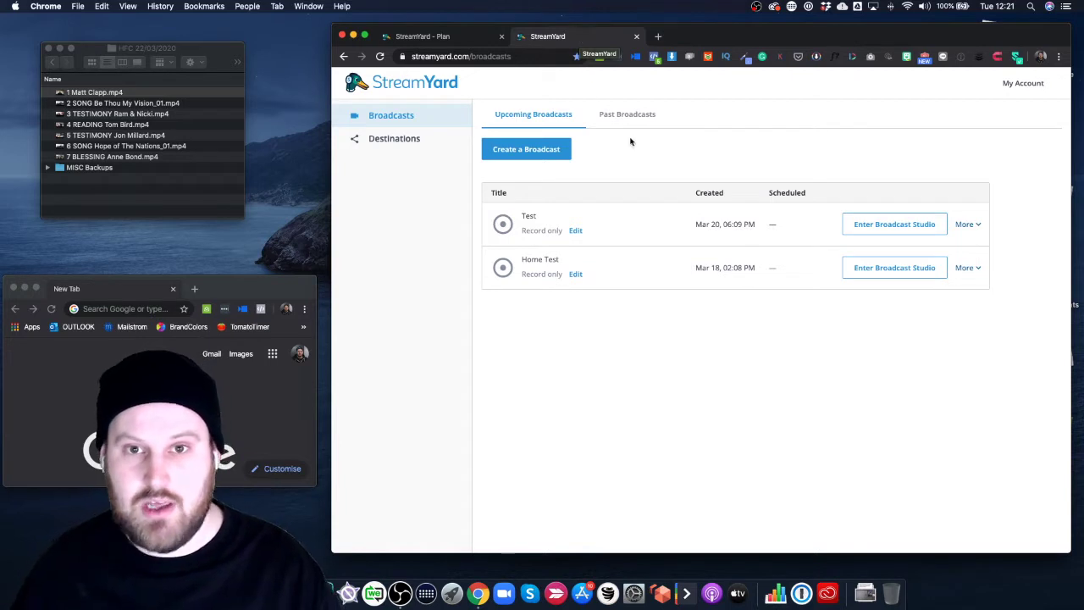
left_click(543, 152)
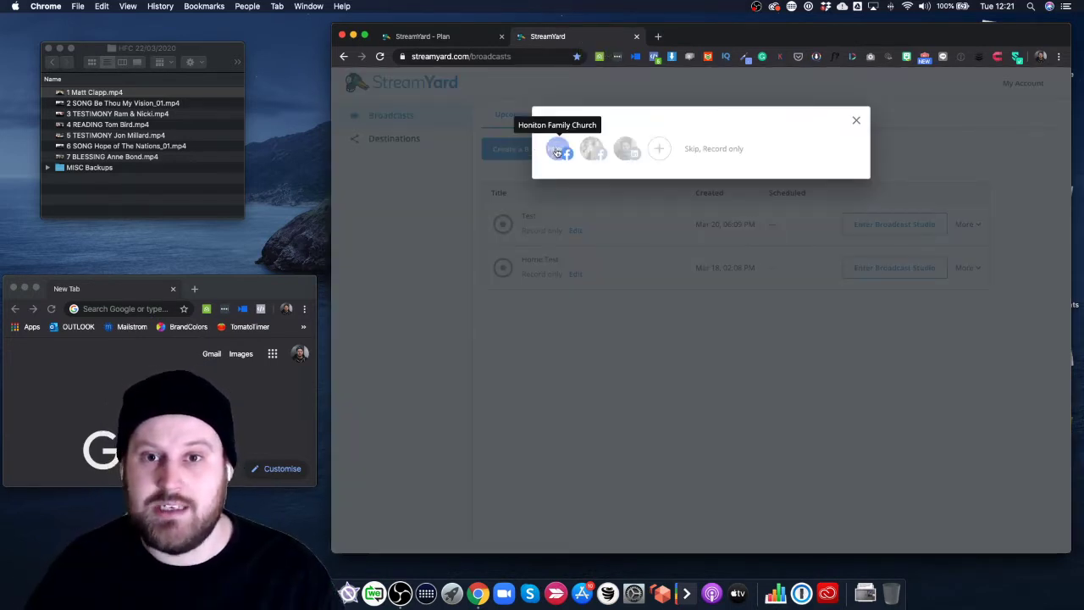
left_click(557, 151)
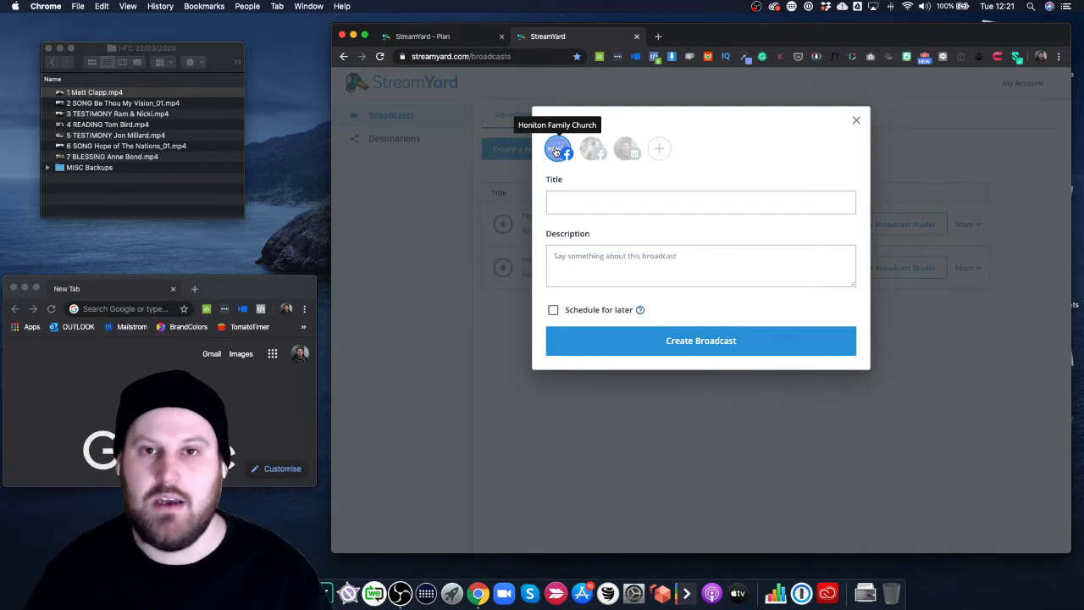
left_click(606, 211)
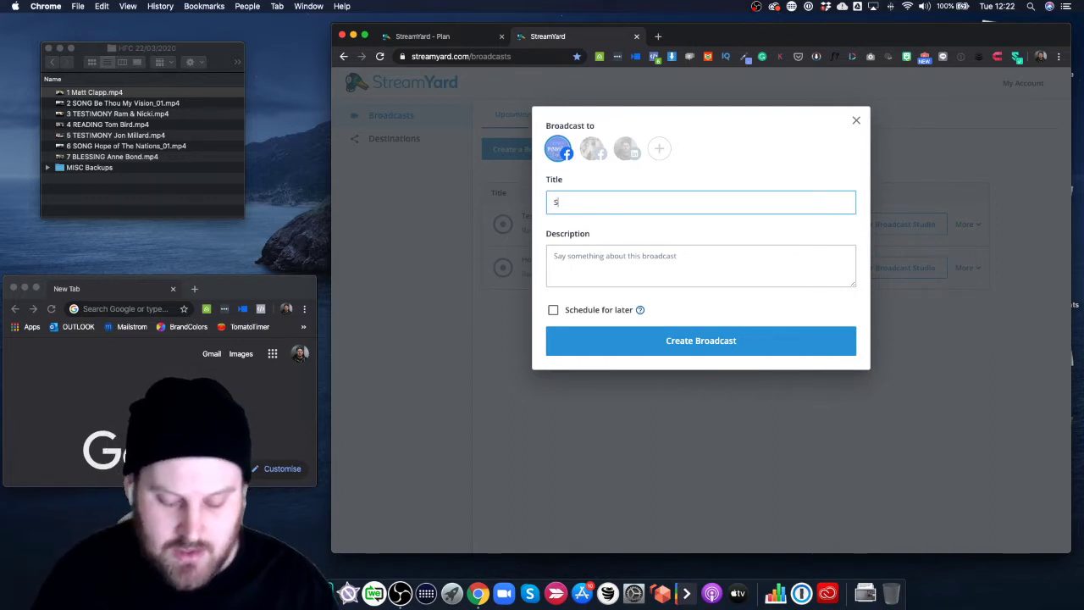
type("Sunday M")
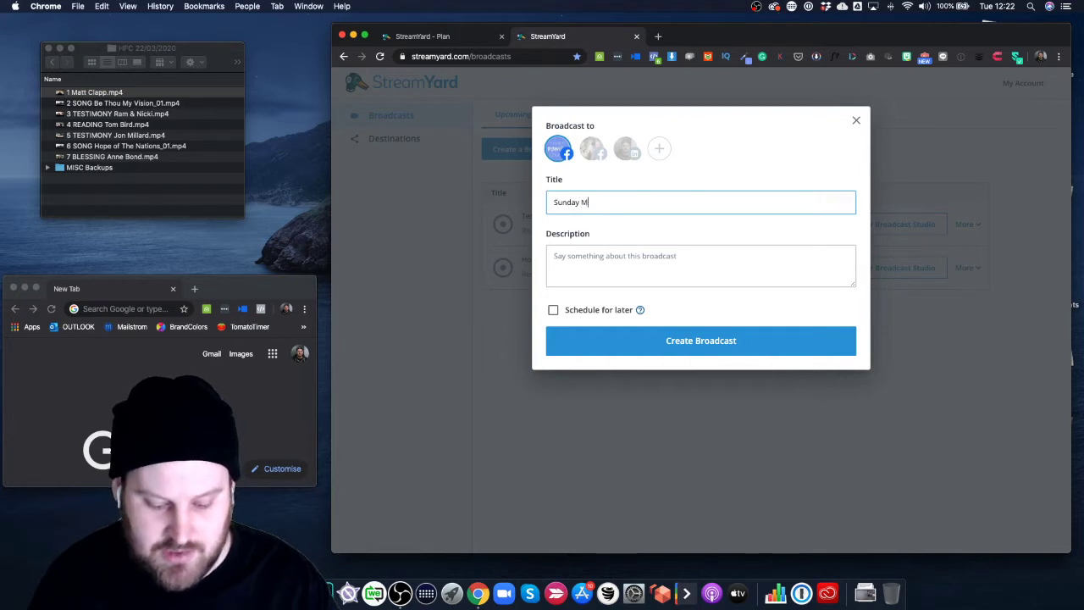
type("orning Service -")
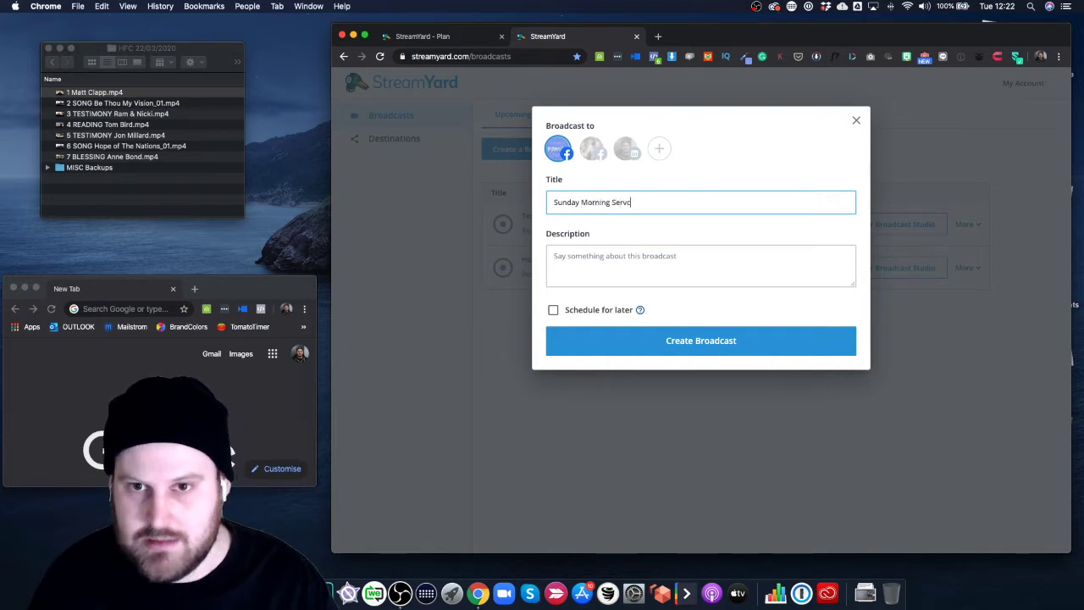
left_click(720, 339)
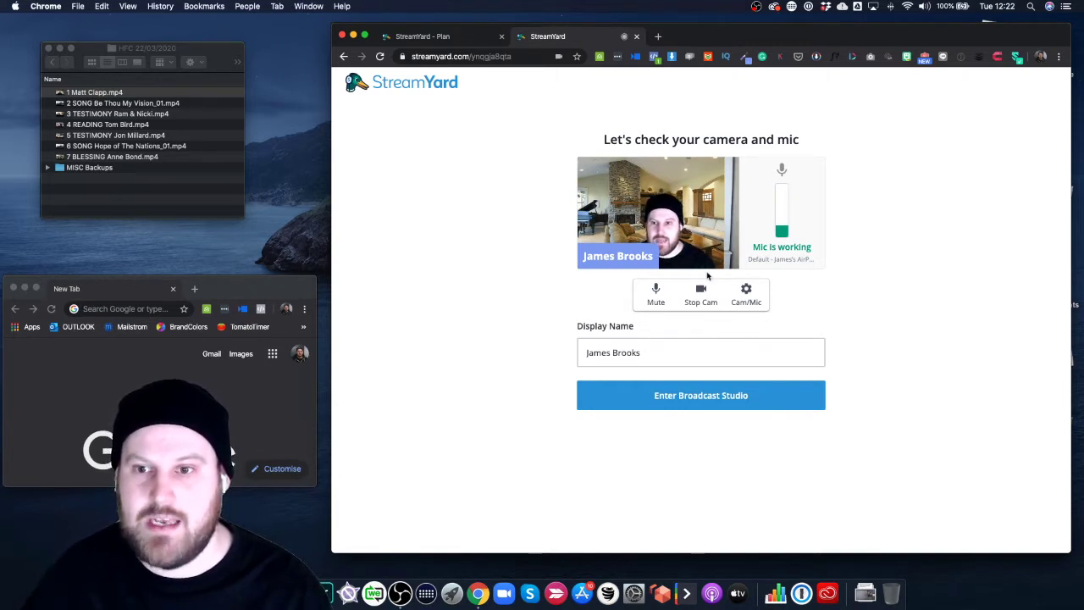
Examine the camera settings and the list of available microphones before entering the studio.
left_click(746, 299)
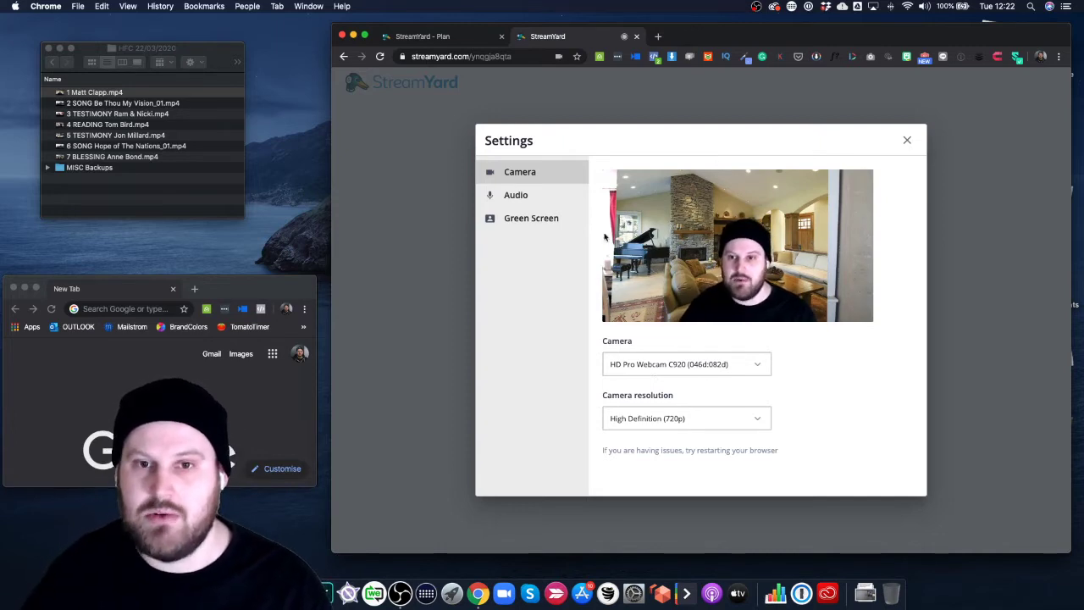
left_click(539, 205)
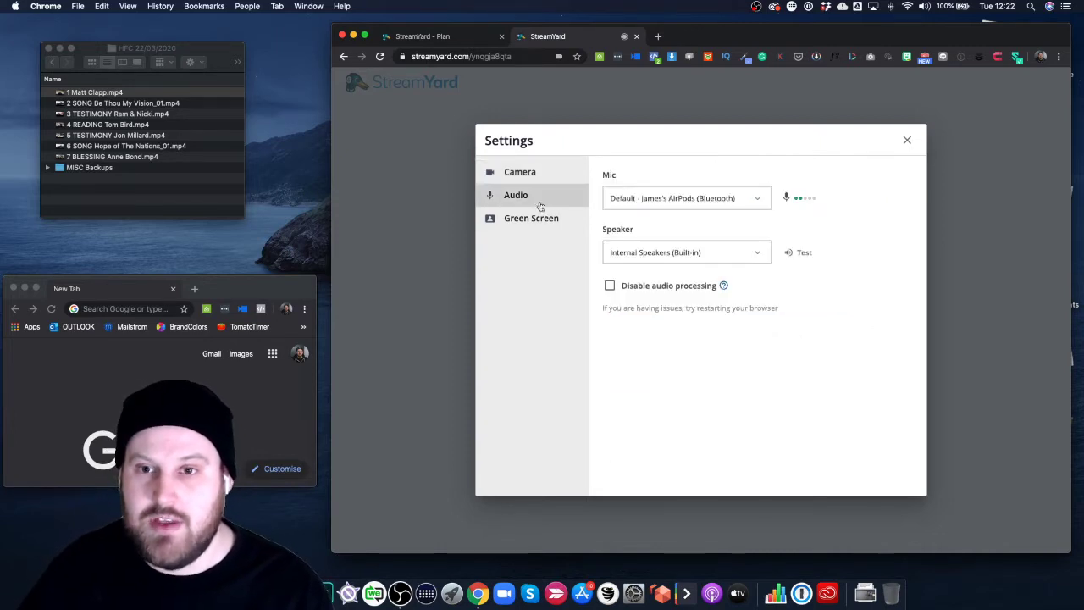
left_click(684, 199)
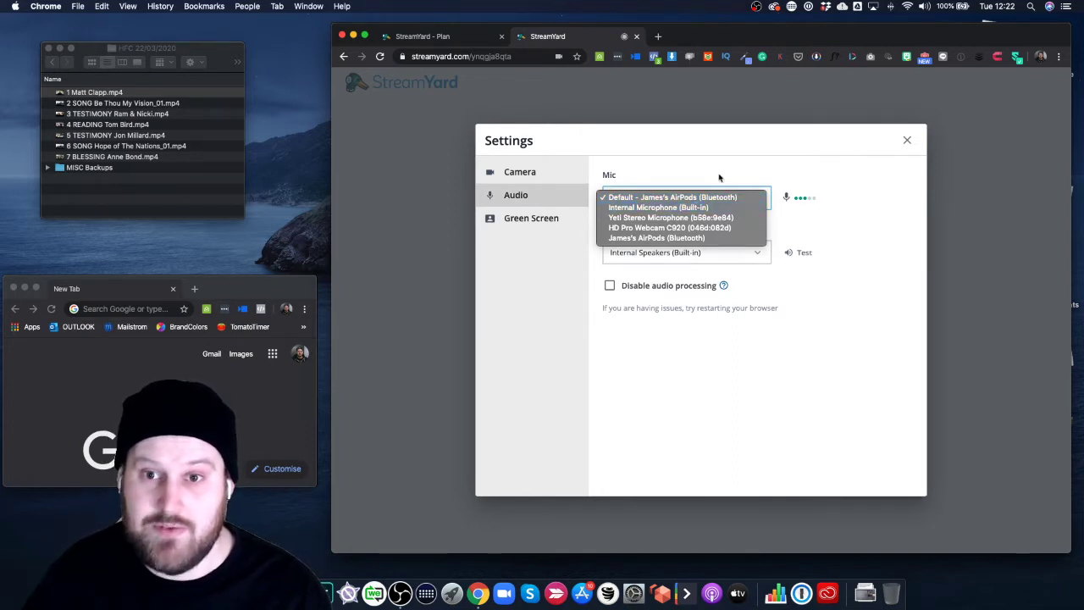
left_click(719, 177)
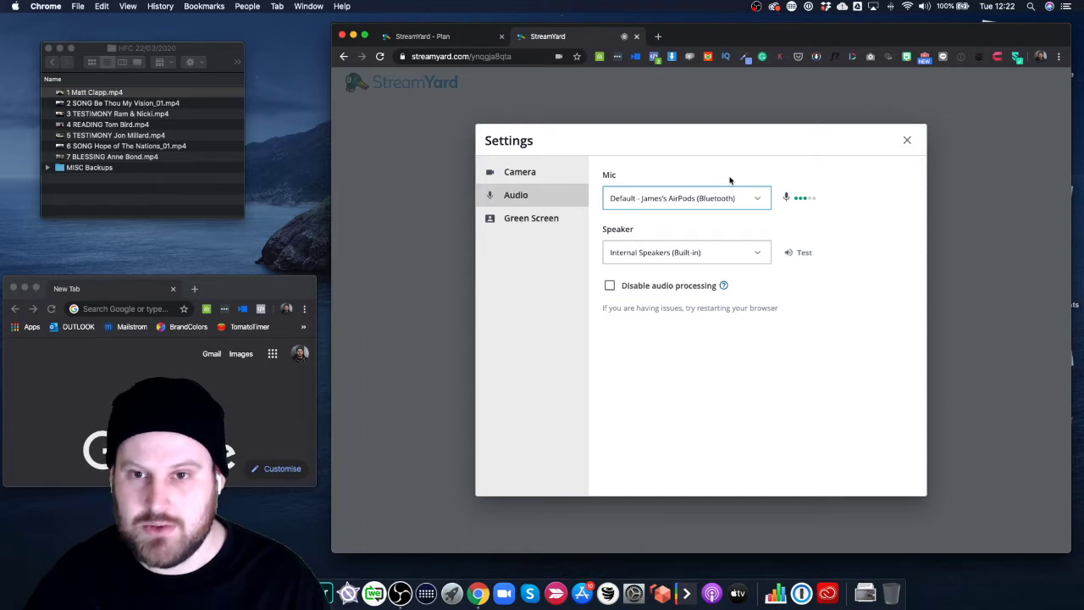
Preview the brick and plain blue green-screen backgrounds, restore the living-room background and close the settings.
left_click(532, 218)
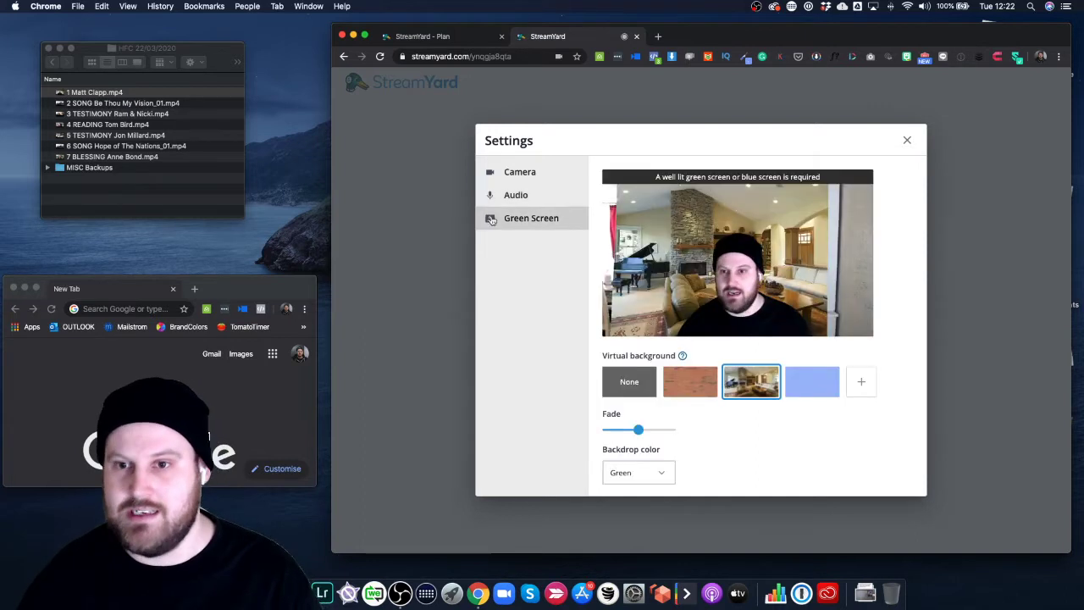
left_click(685, 393)
left_click(812, 383)
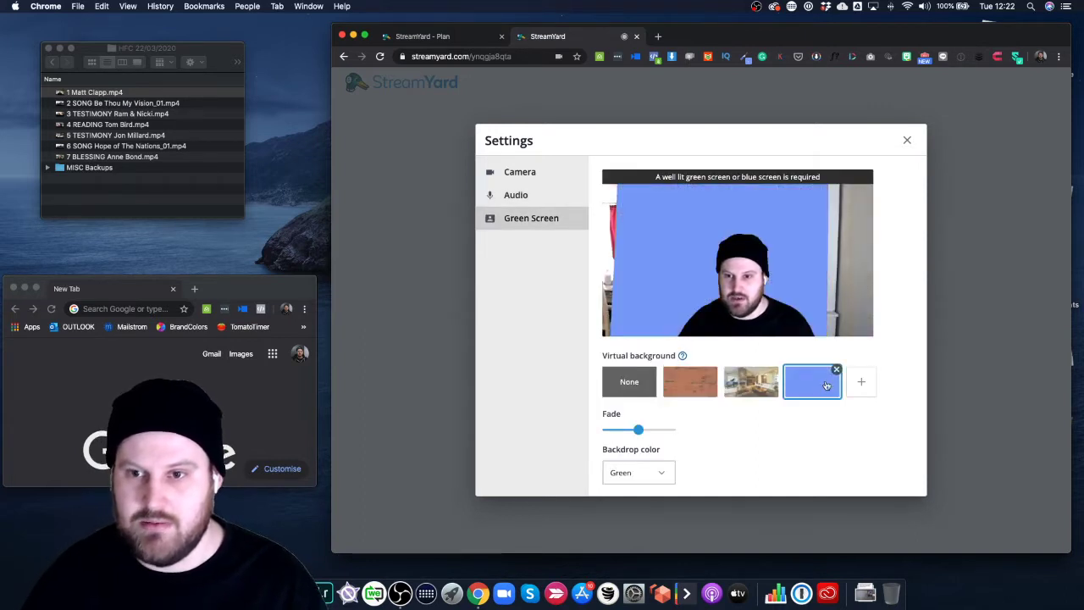
left_click(745, 387)
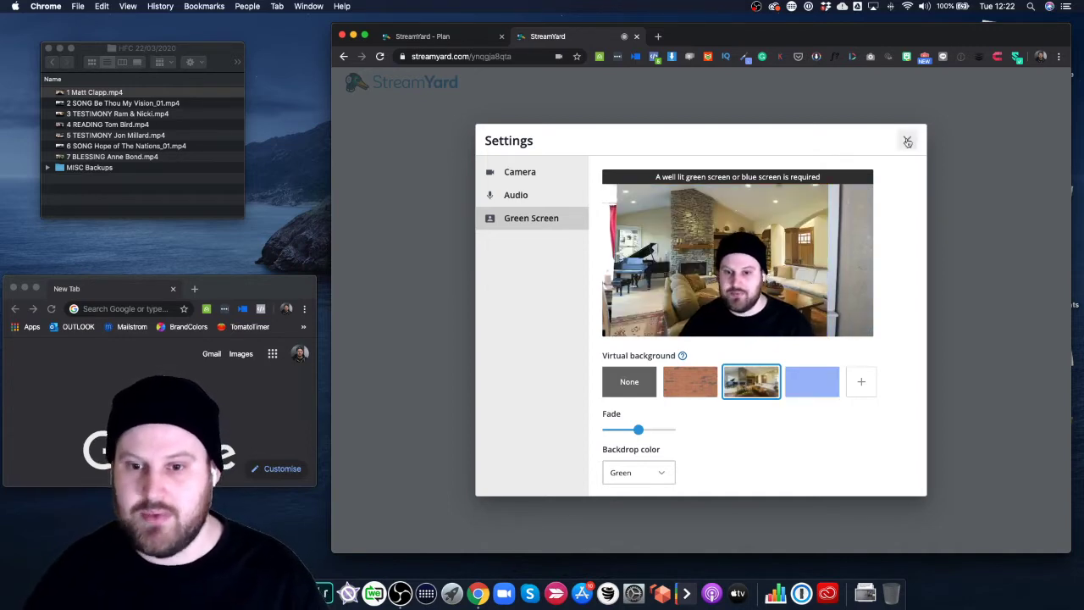
left_click(908, 140)
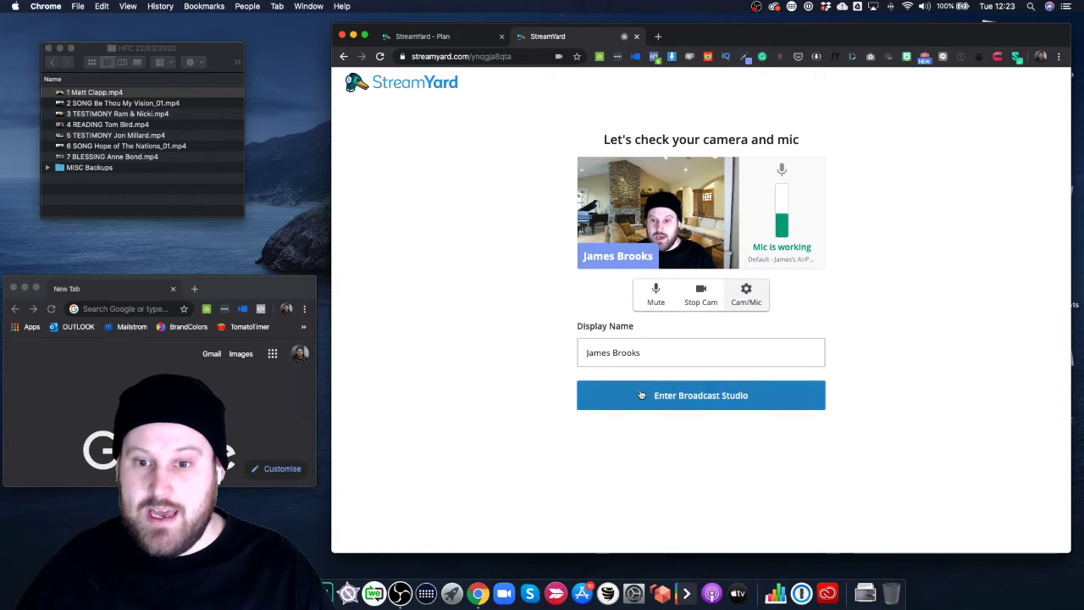
Enter the broadcast studio and add the host's camera to the stream.
left_click(734, 396)
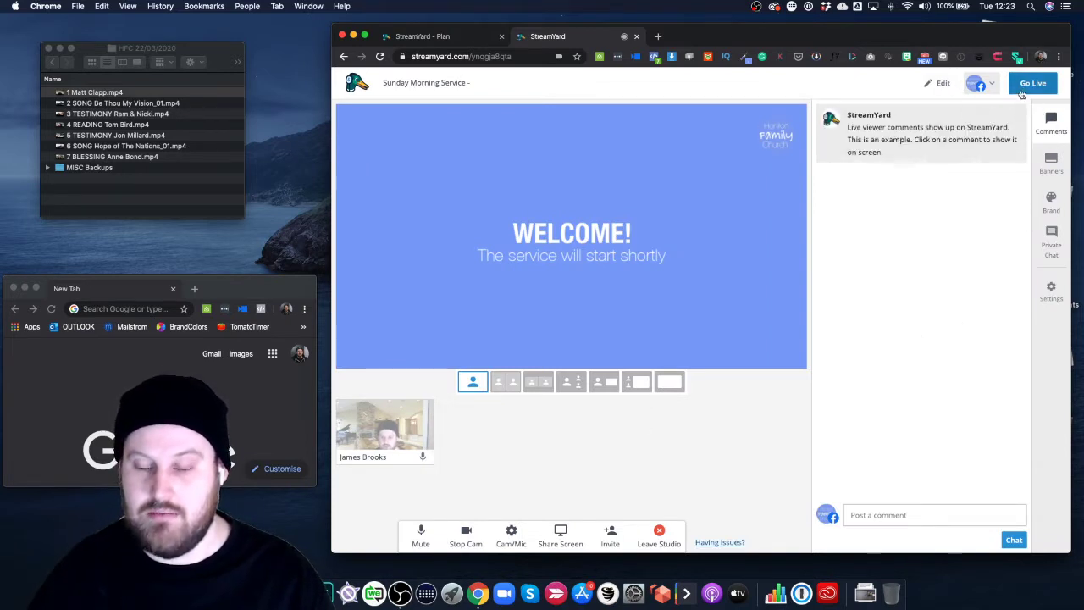
left_click(386, 419)
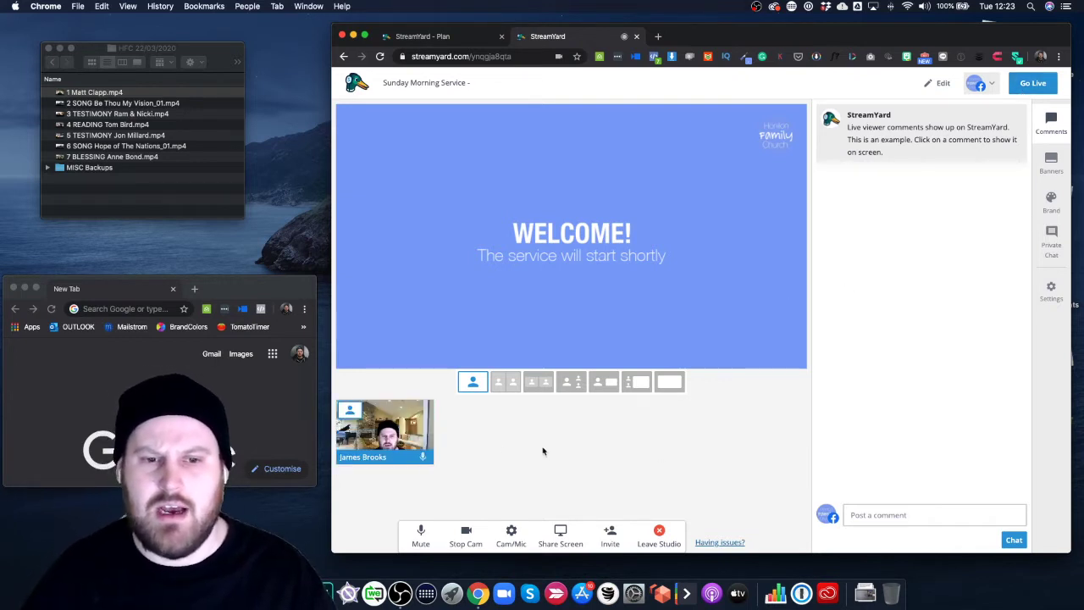
Hide the "WELCOME! The service will start shortly" overlay in the brand settings.
left_click(1053, 165)
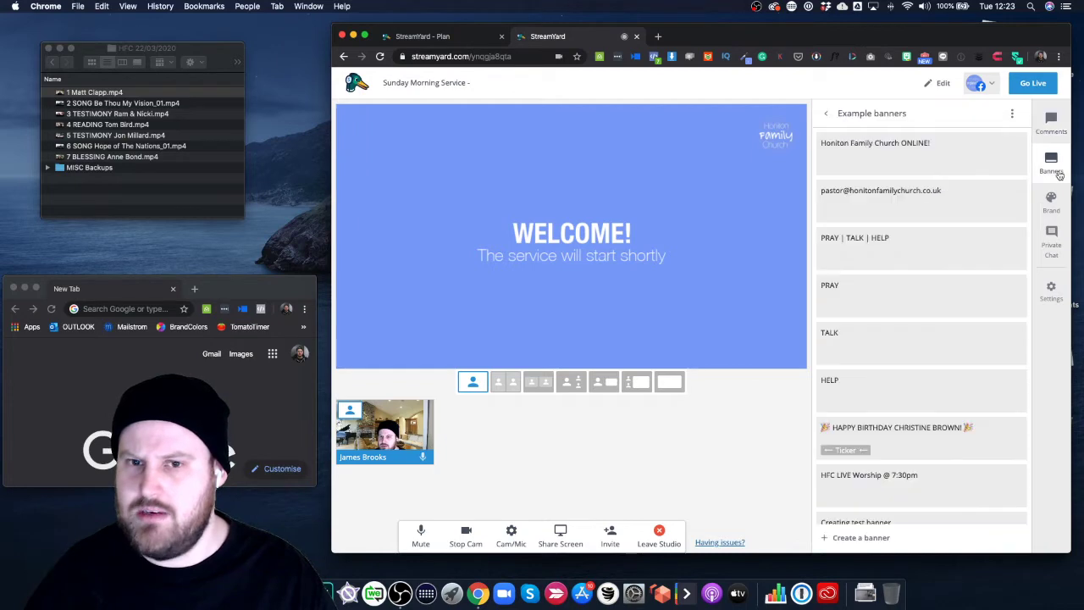
left_click(1051, 201)
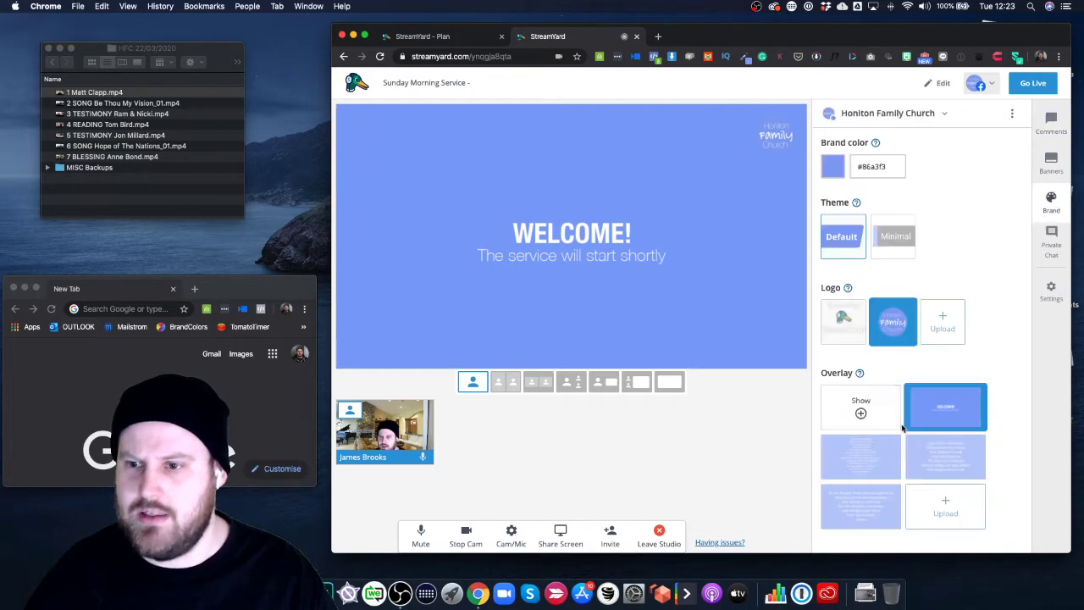
left_click(946, 406)
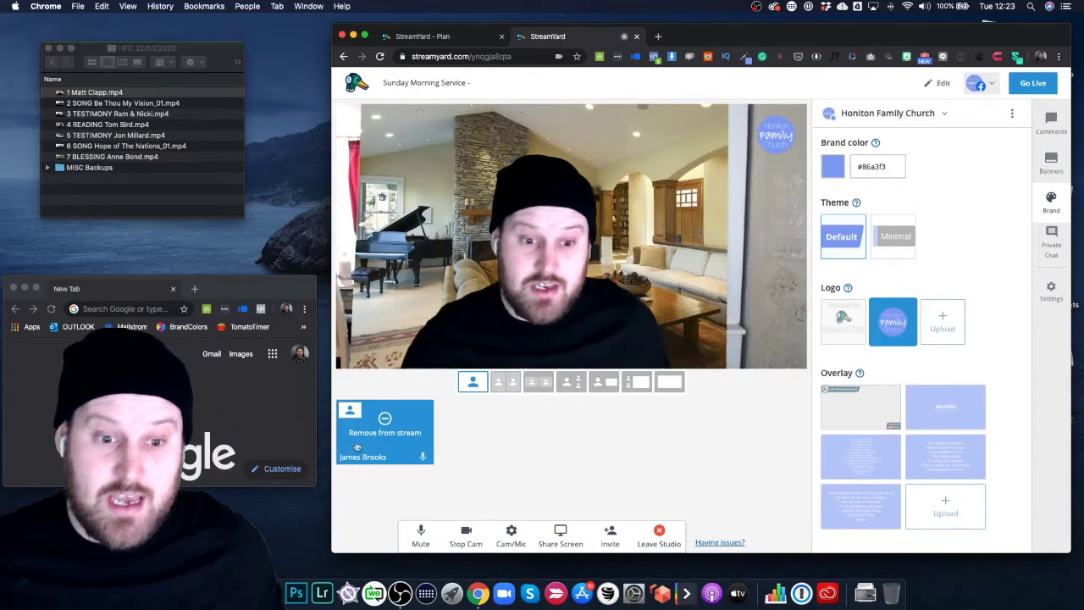
Remove the host's camera from the stream, dismiss the audio tip and add the camera back.
left_click(423, 441)
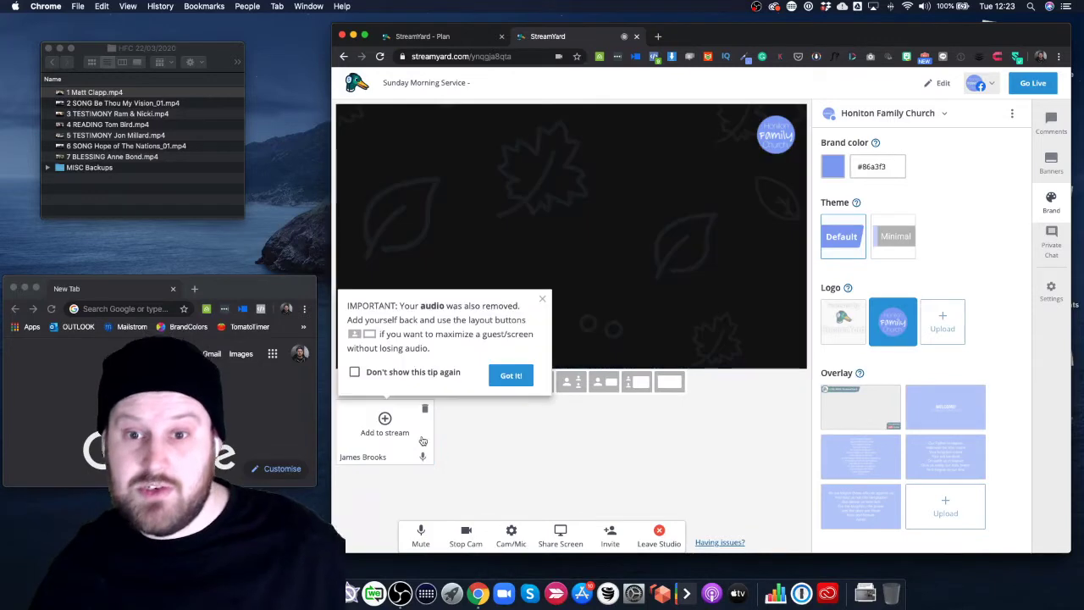
left_click(542, 298)
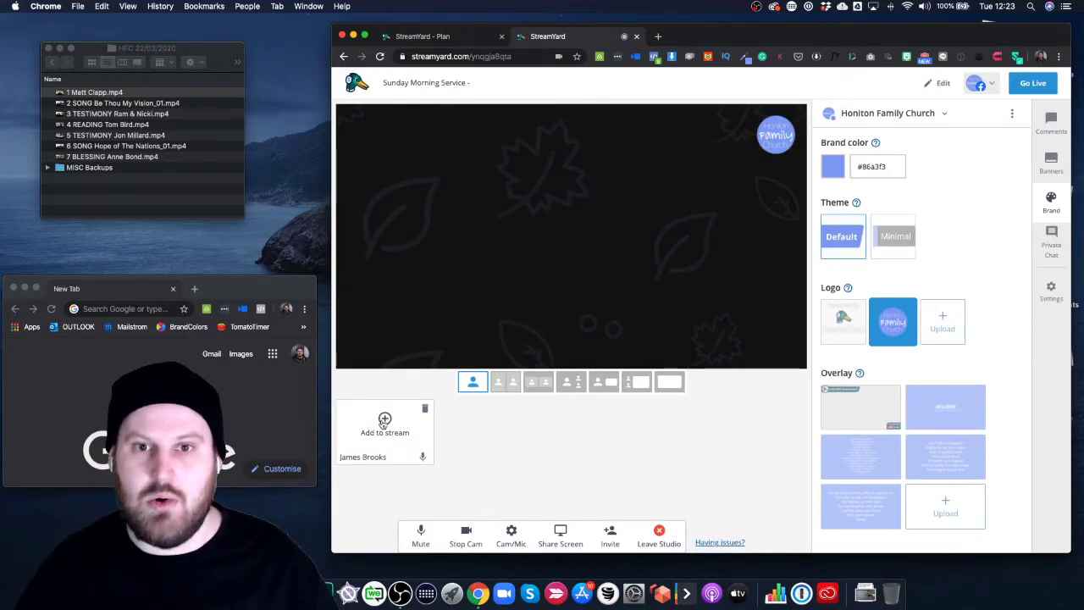
left_click(385, 421)
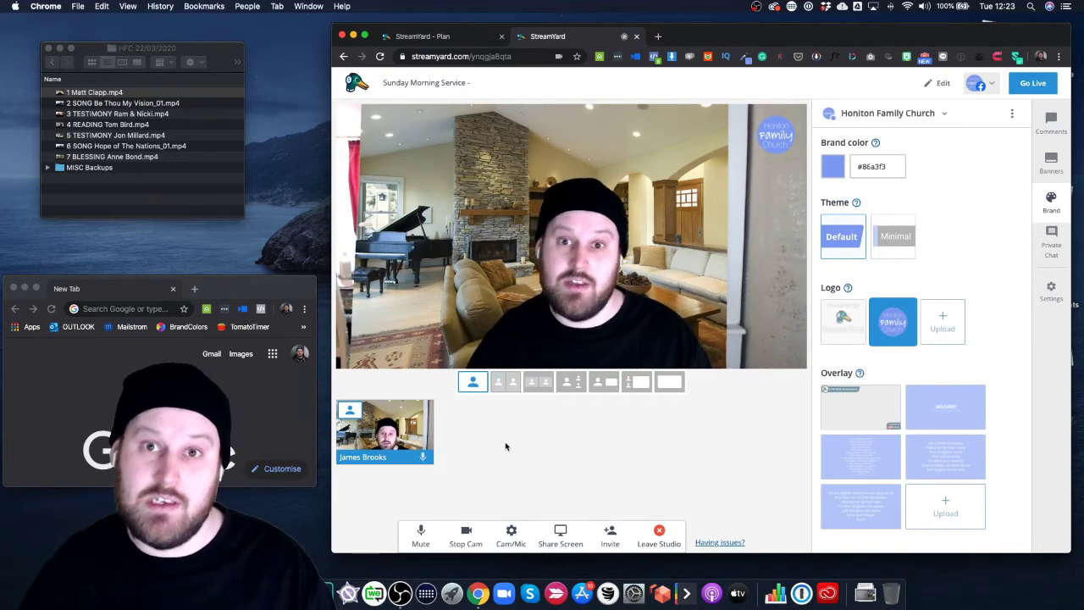
View the guest invitation link for the broadcast studio and close it.
left_click(611, 540)
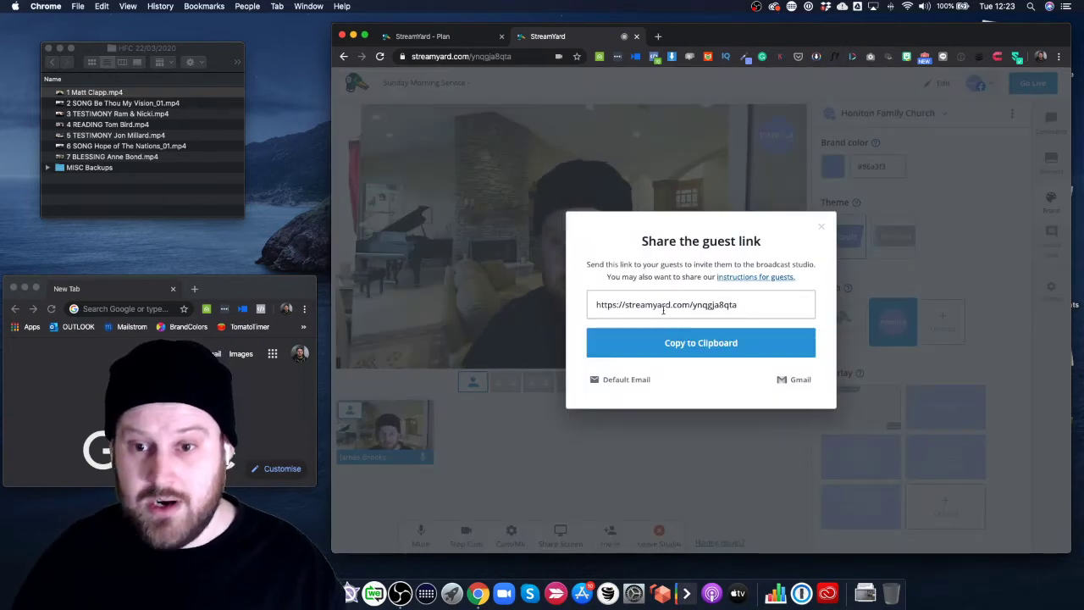
left_click(821, 229)
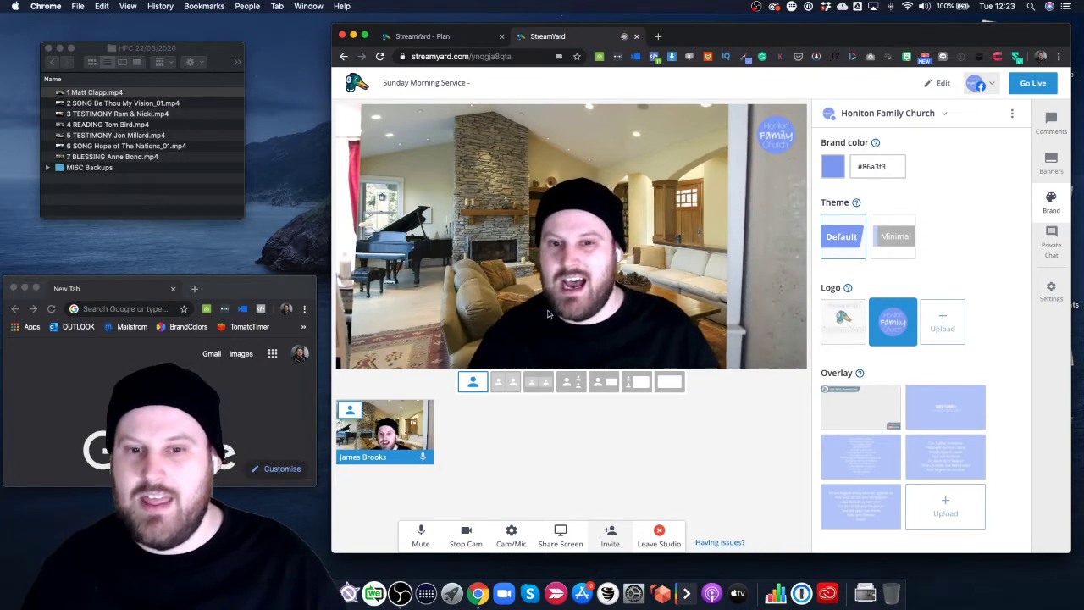
Choose the side-by-side two-person layout and share the New Tab Chrome tab with its audio.
left_click(500, 386)
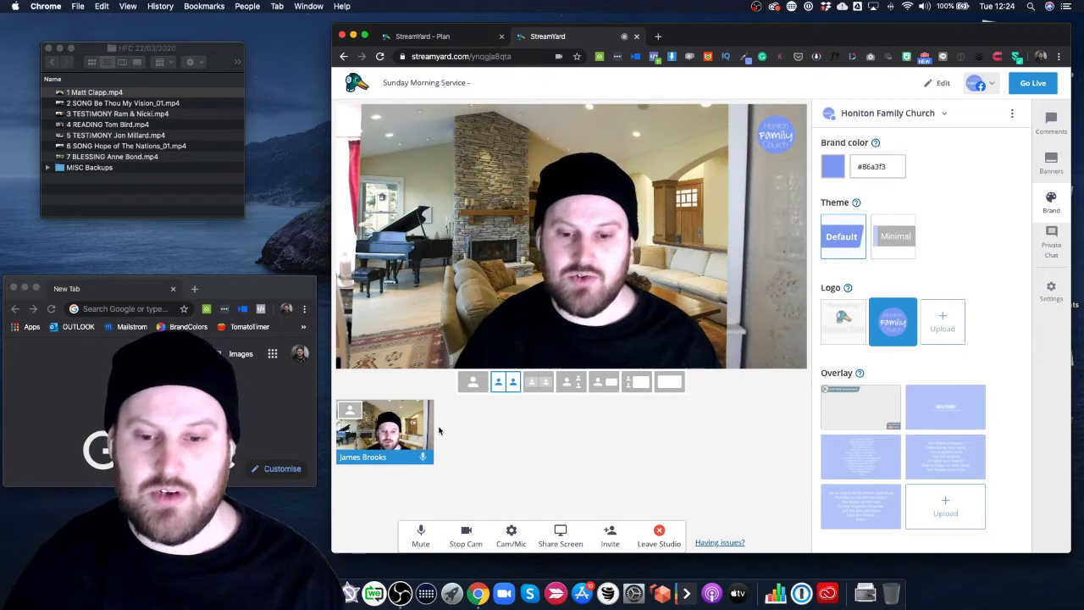
left_click(560, 537)
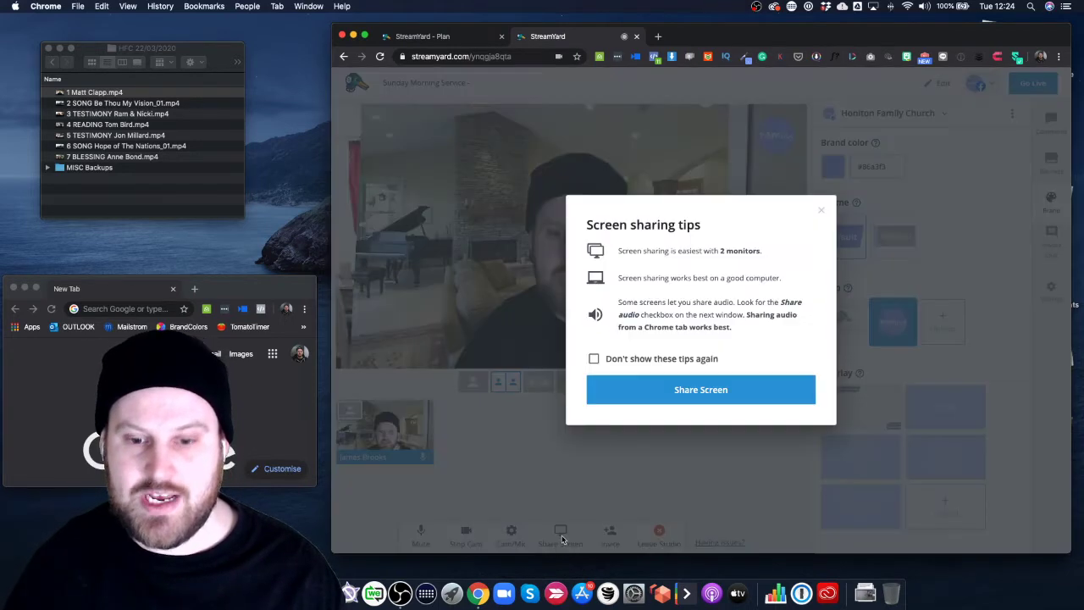
left_click(691, 385)
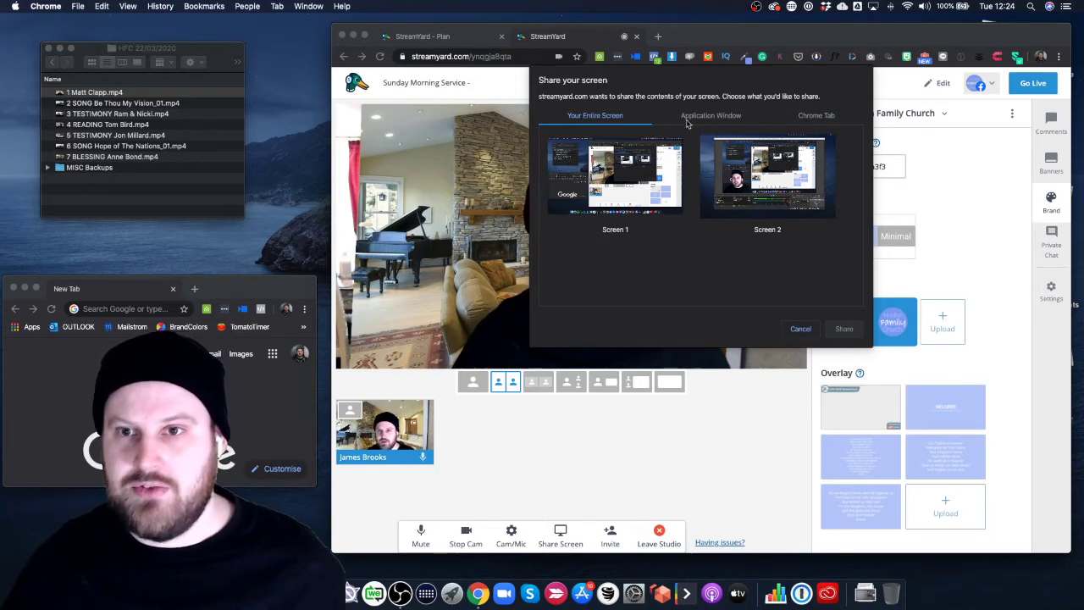
left_click(811, 116)
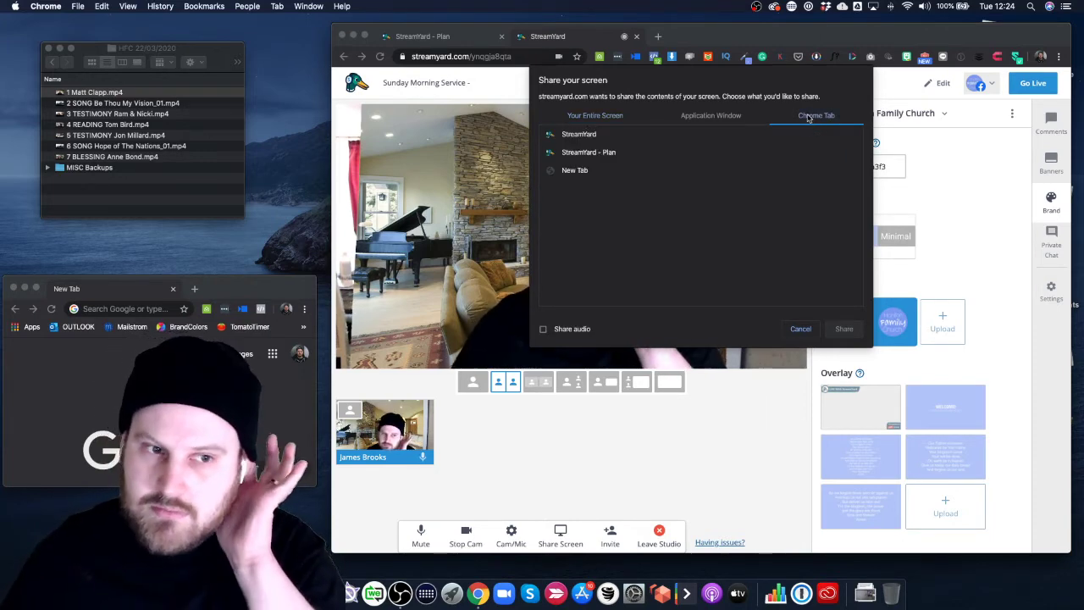
left_click(576, 174)
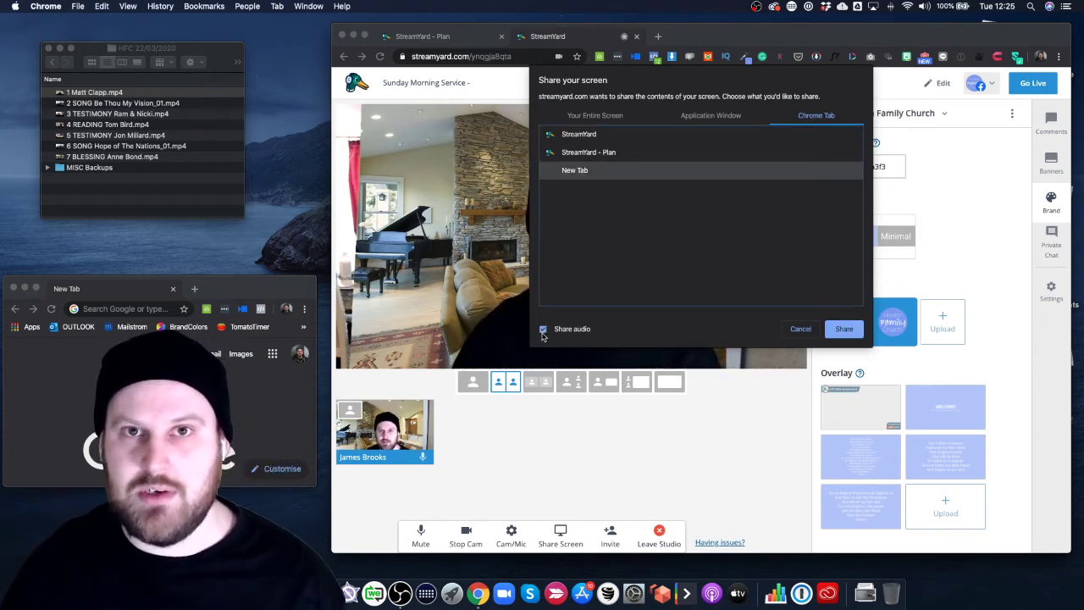
left_click(844, 329)
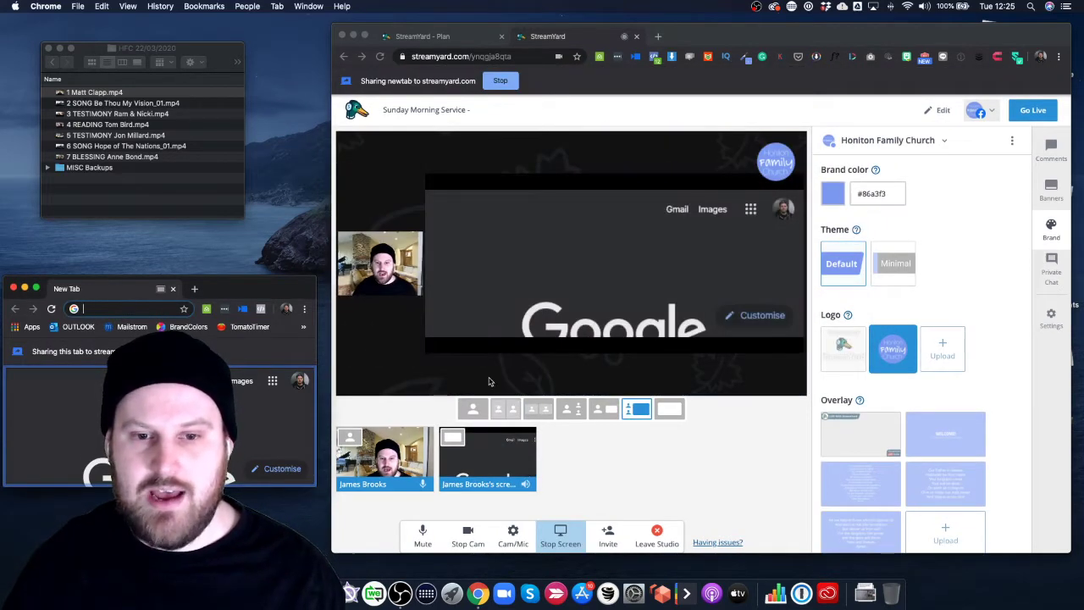
Remove the host's camera from the stream, leaving only the shared tab, and mute the host's microphone.
left_click(450, 441)
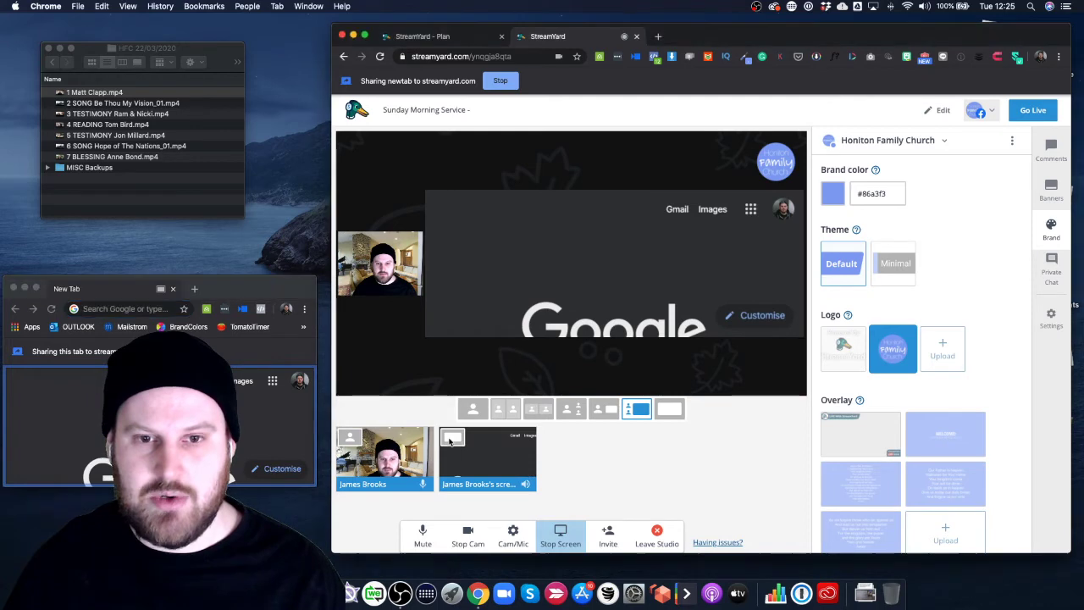
left_click(393, 453)
left_click(547, 331)
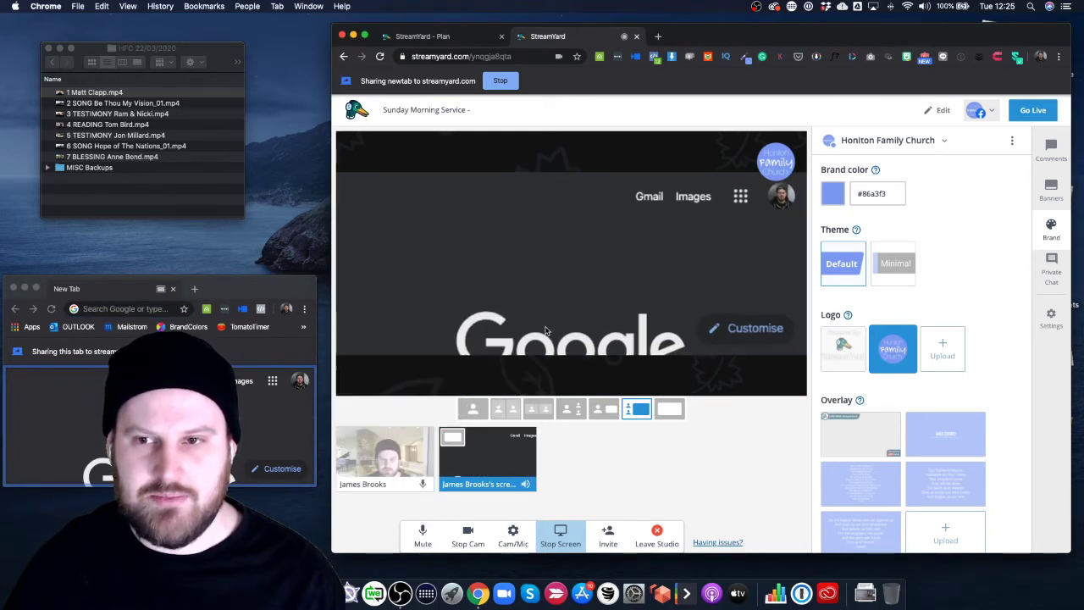
left_click(423, 486)
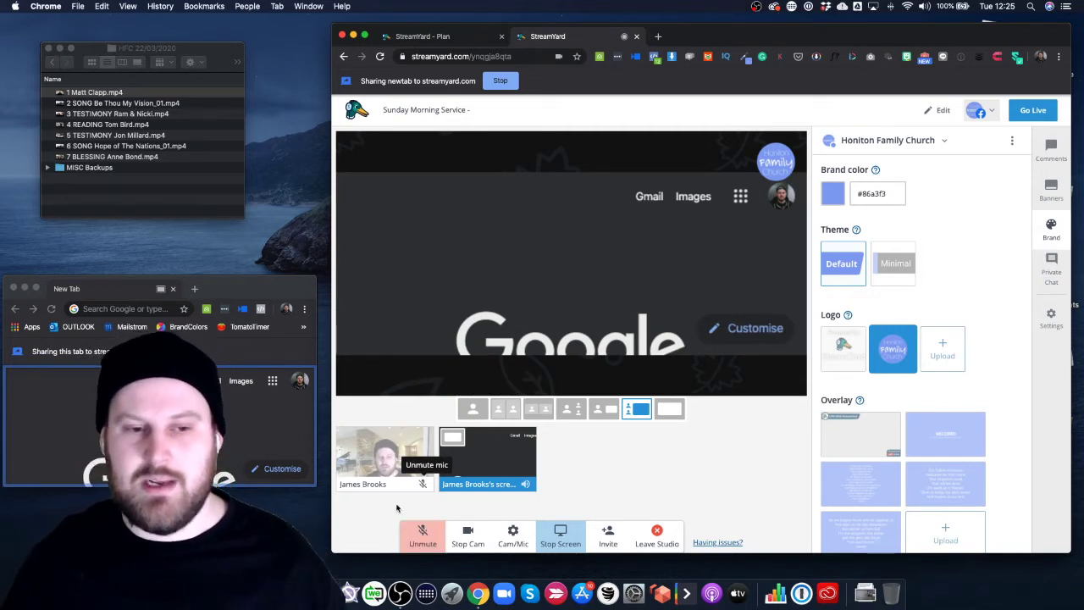
Load the first video file from the HFC 22/03/2020 folder into the shared browser tab and mute its sound.
left_click(99, 53)
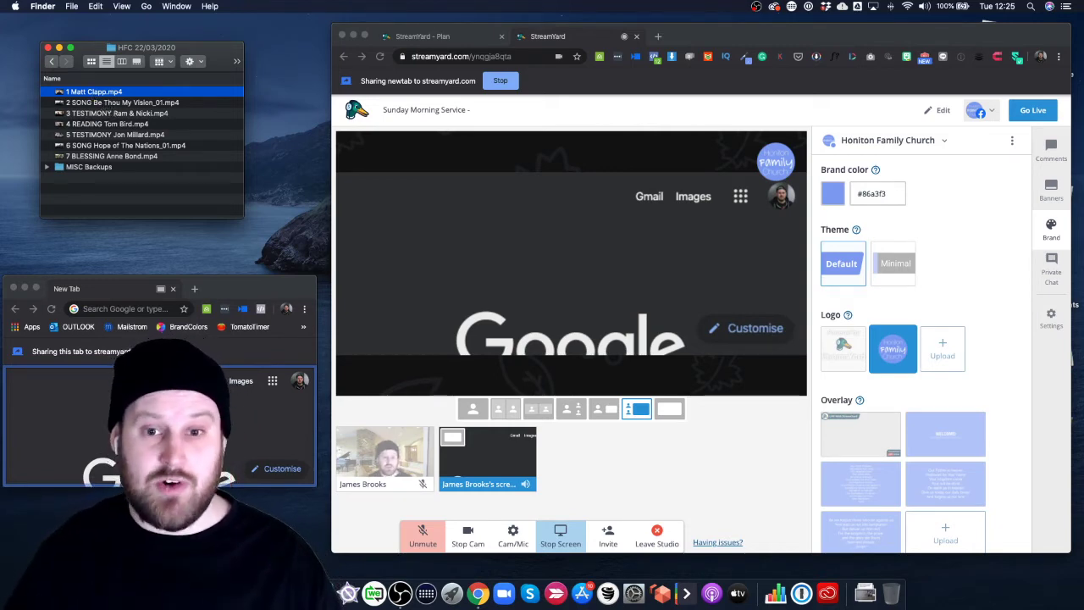
left_click_drag(48, 539, 161, 407)
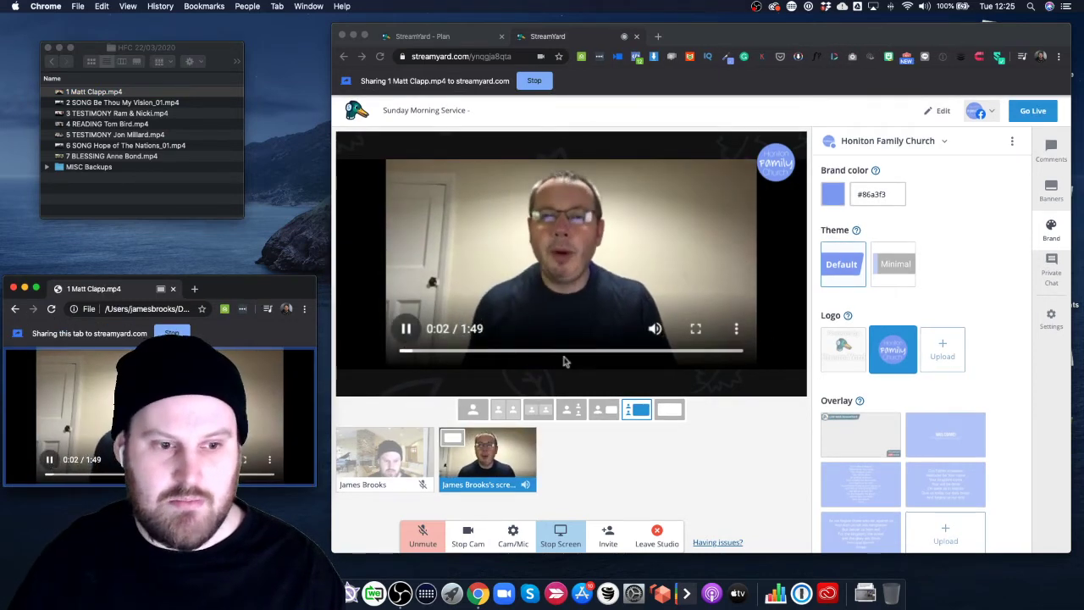
left_click(655, 328)
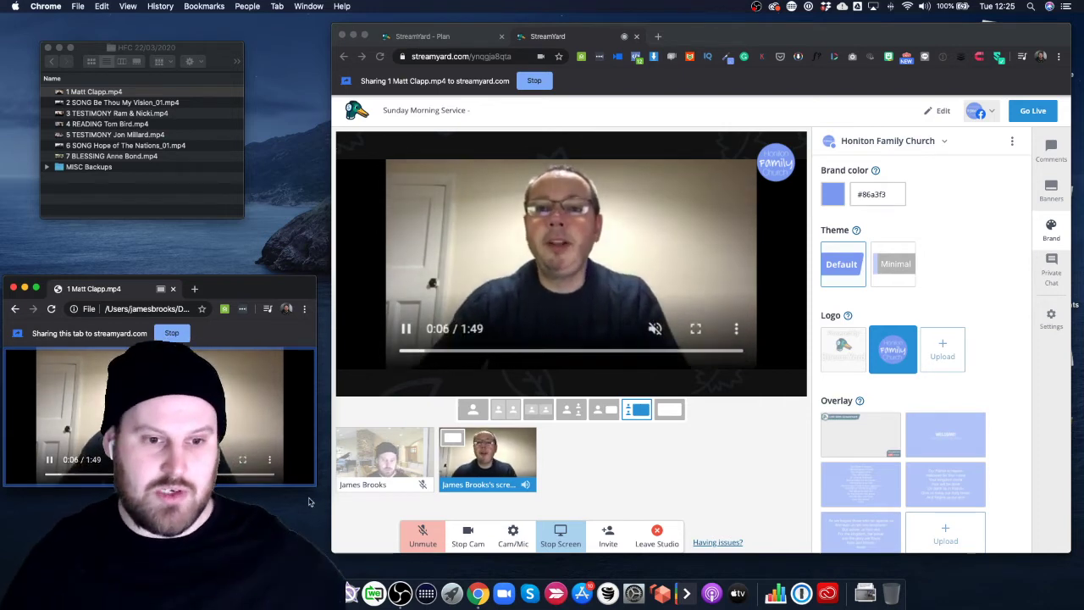
Resize and reposition the shared browser window to fit the video, and skip playback to just before the end.
left_click_drag(314, 486, 285, 504)
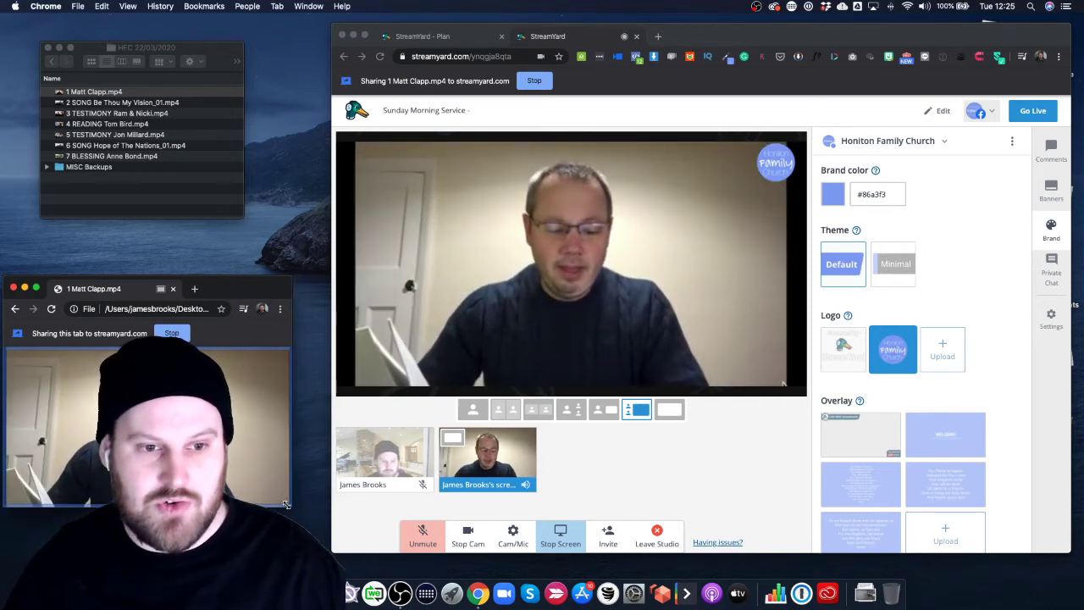
left_click_drag(224, 289, 254, 285)
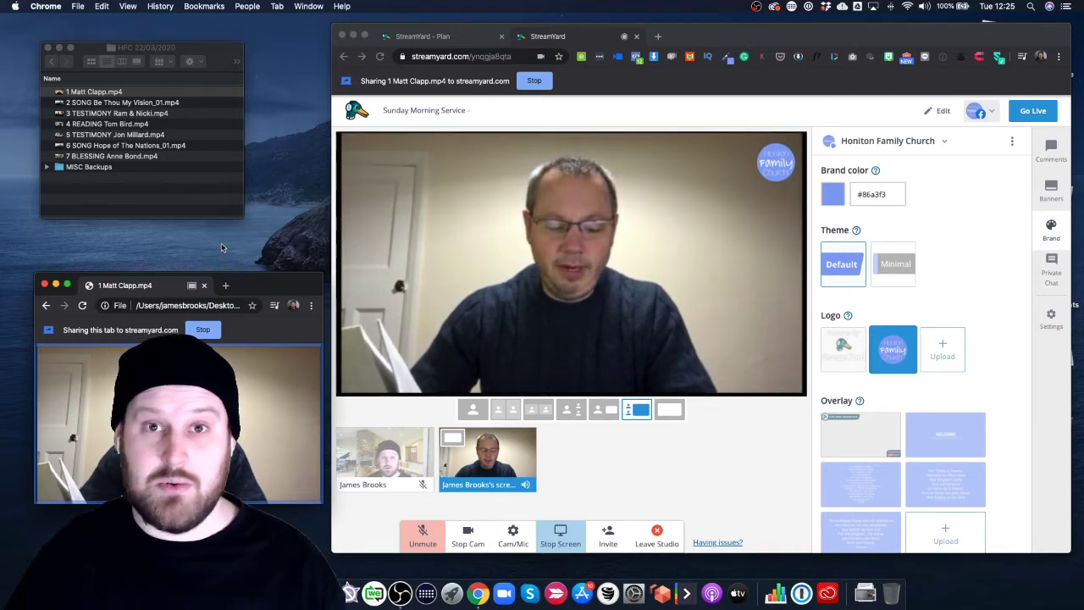
left_click(303, 492)
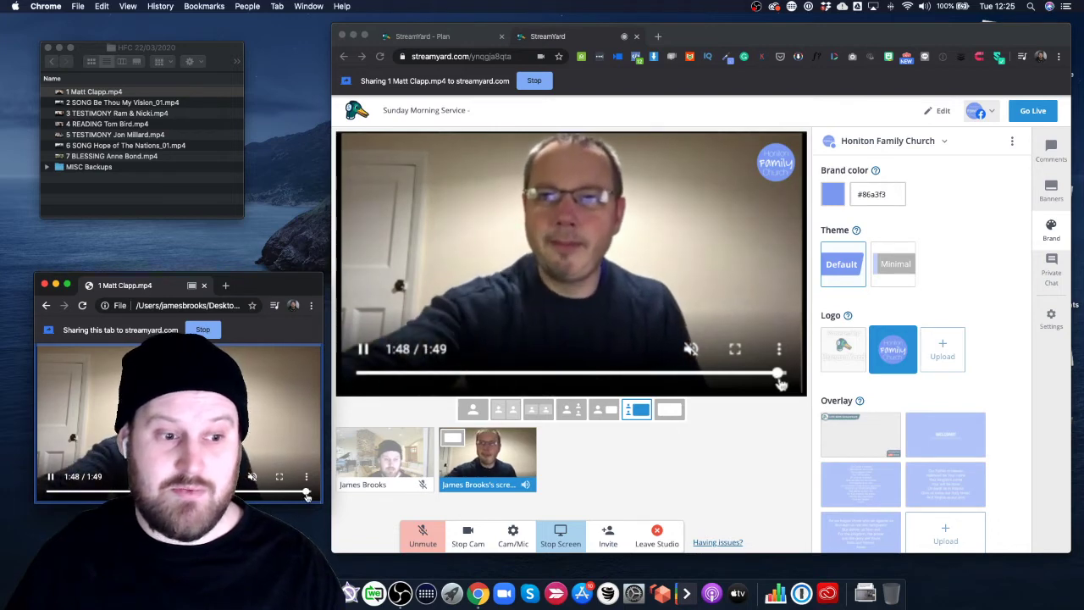
Load "2 SONG Be Thou My Vision_01.mp4" into the shared tab and mute its sound.
left_click(119, 106)
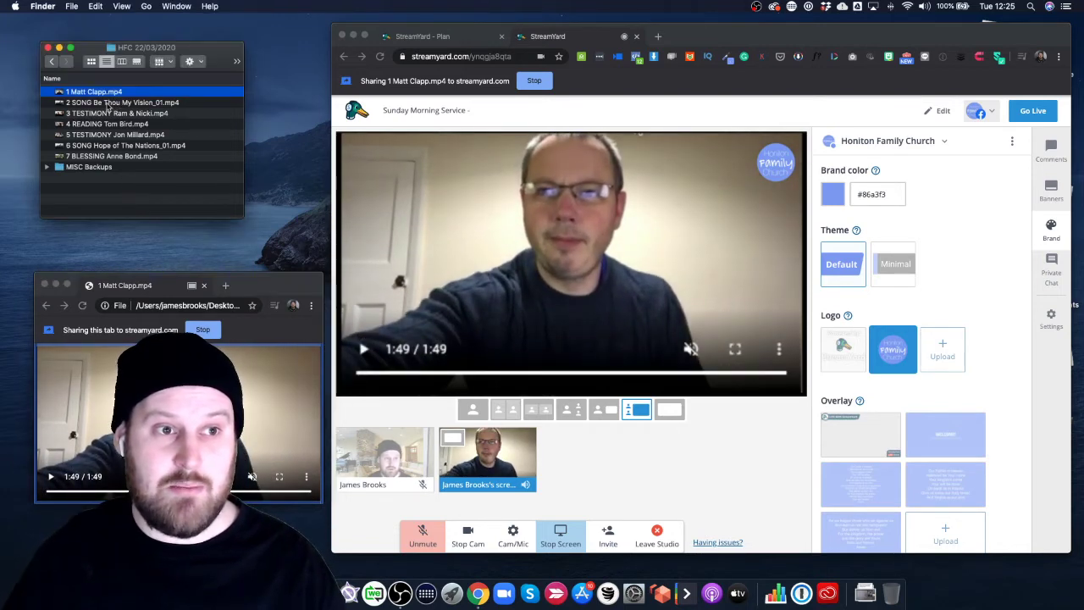
left_click(118, 103)
left_click_drag(119, 102, 178, 406)
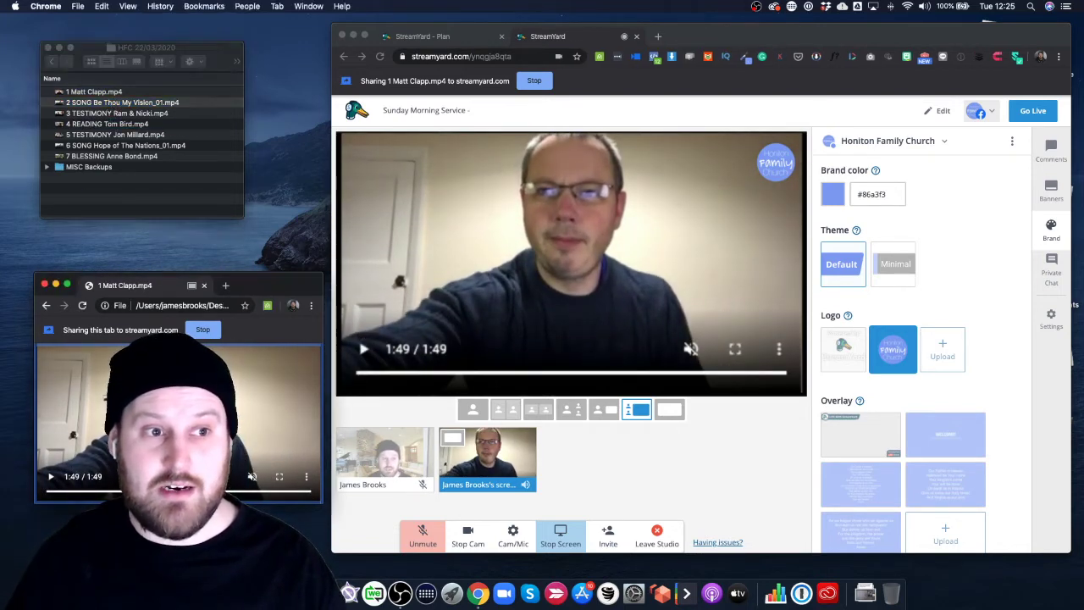
left_click(254, 476)
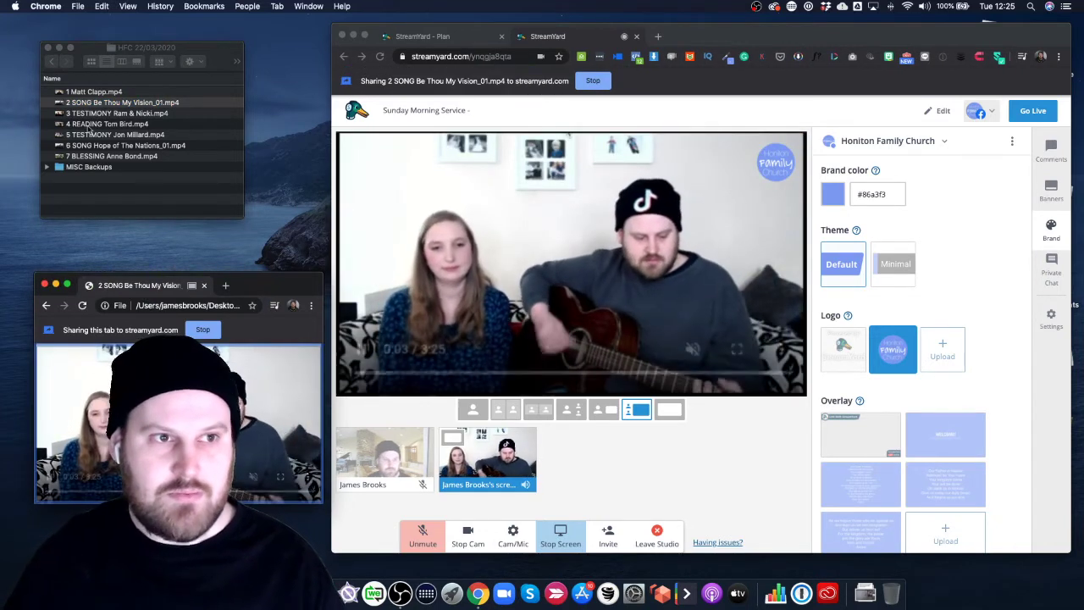
Load the third file, the first testimony video, into the shared tab and pause it at the start.
left_click(119, 102)
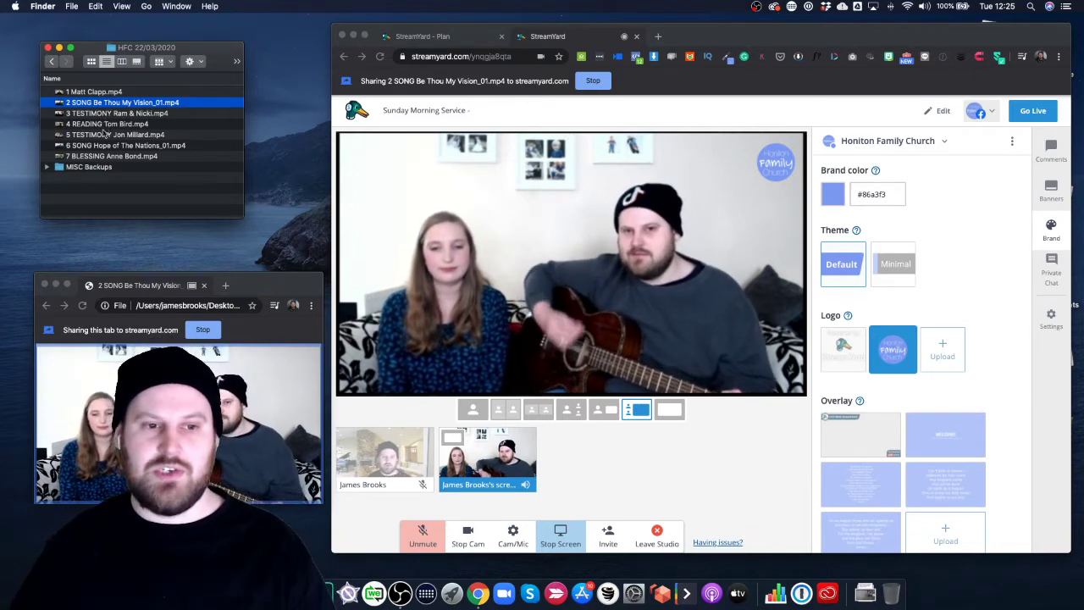
left_click_drag(119, 112, 94, 407)
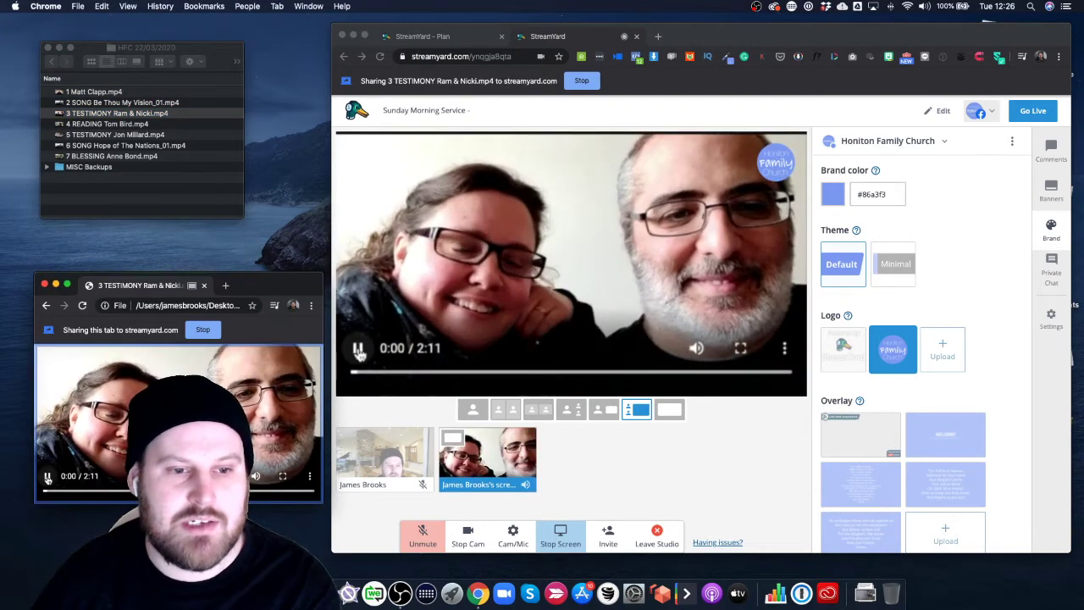
left_click(47, 476)
left_click(127, 159)
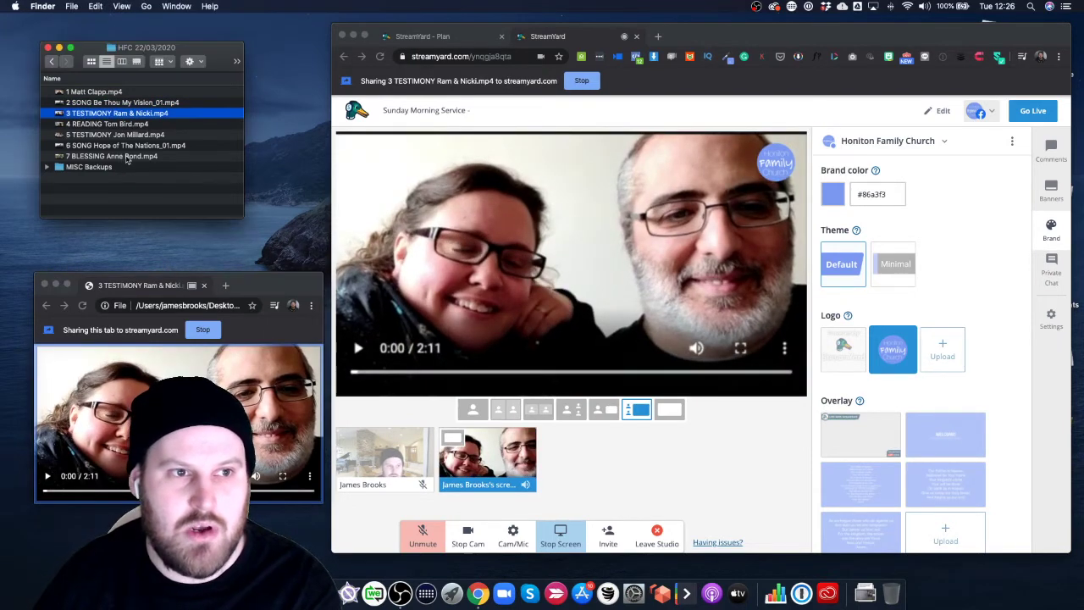
Take the shared screen off the stream and, after viewing the comments, put the host's camera back on.
left_click(495, 469)
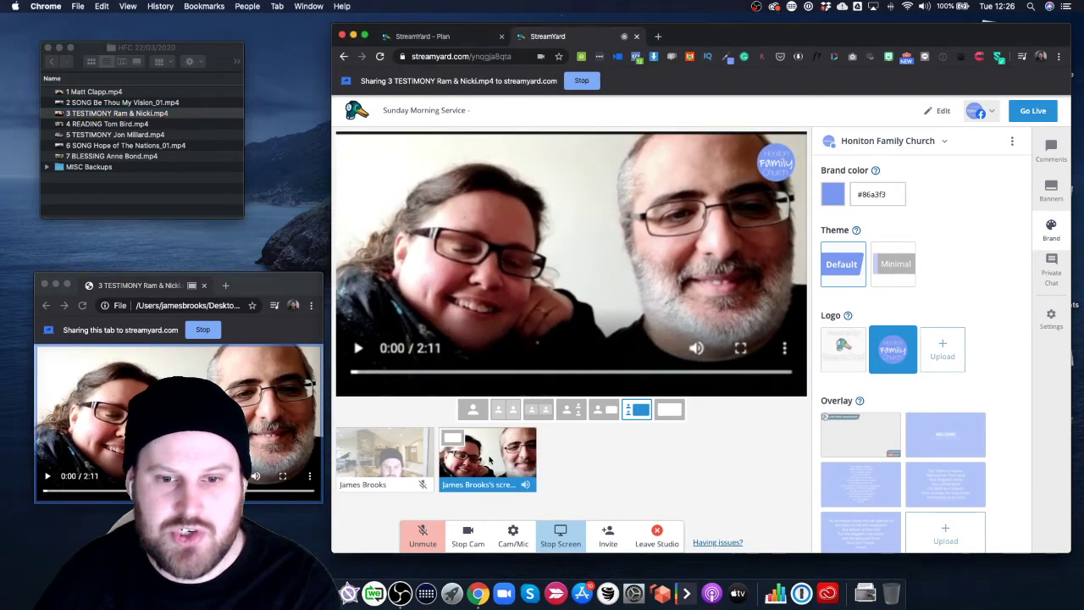
left_click(489, 457)
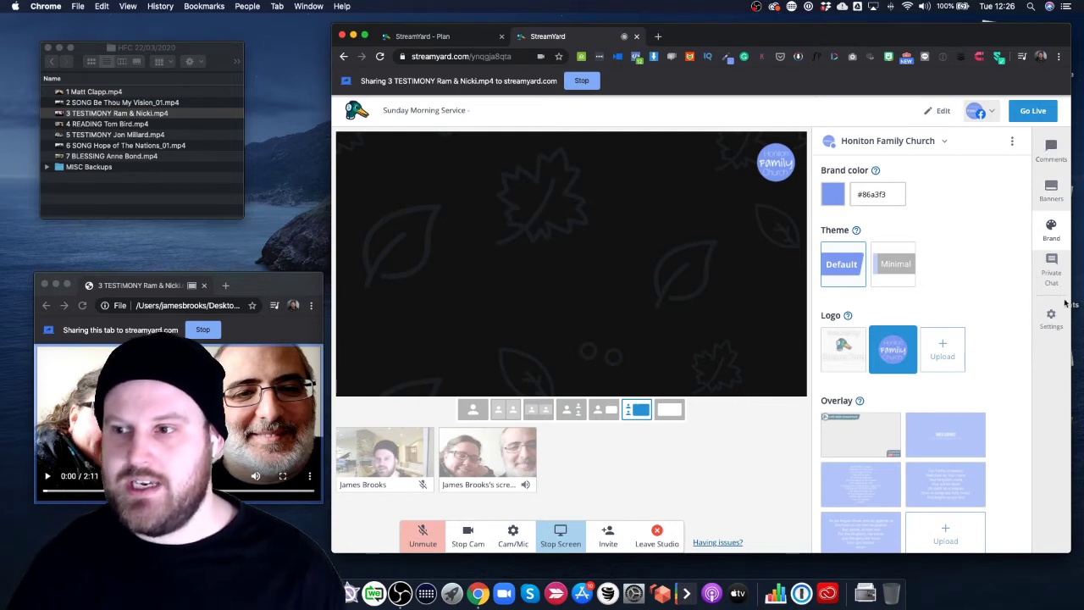
left_click(1051, 149)
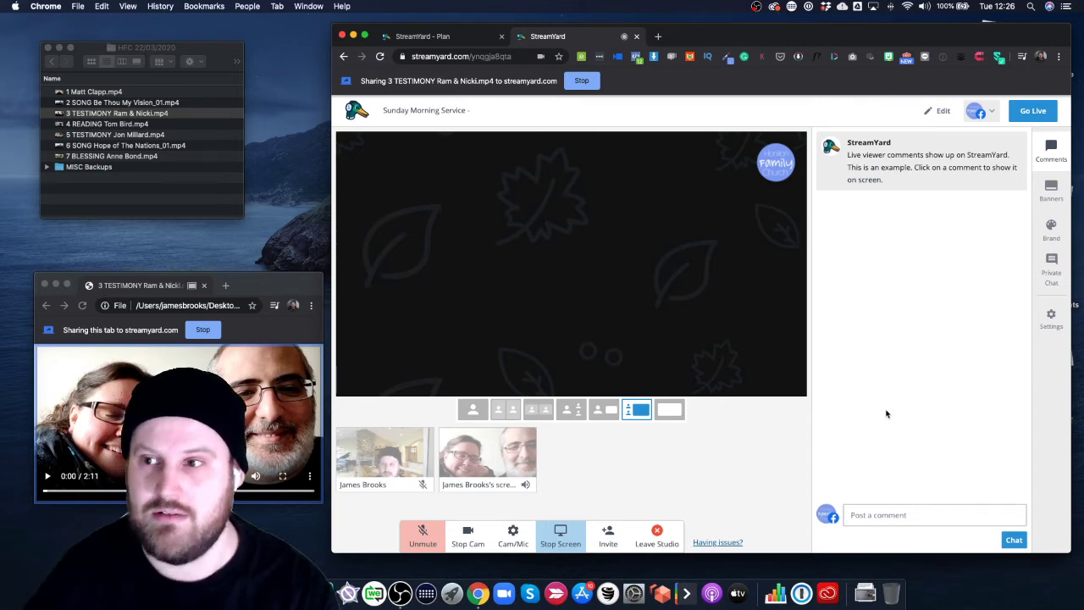
left_click(385, 456)
Show the example banners "PRAY | TALK | HELP", "PRAY" and "TALK" on the stream one after another.
left_click(1051, 191)
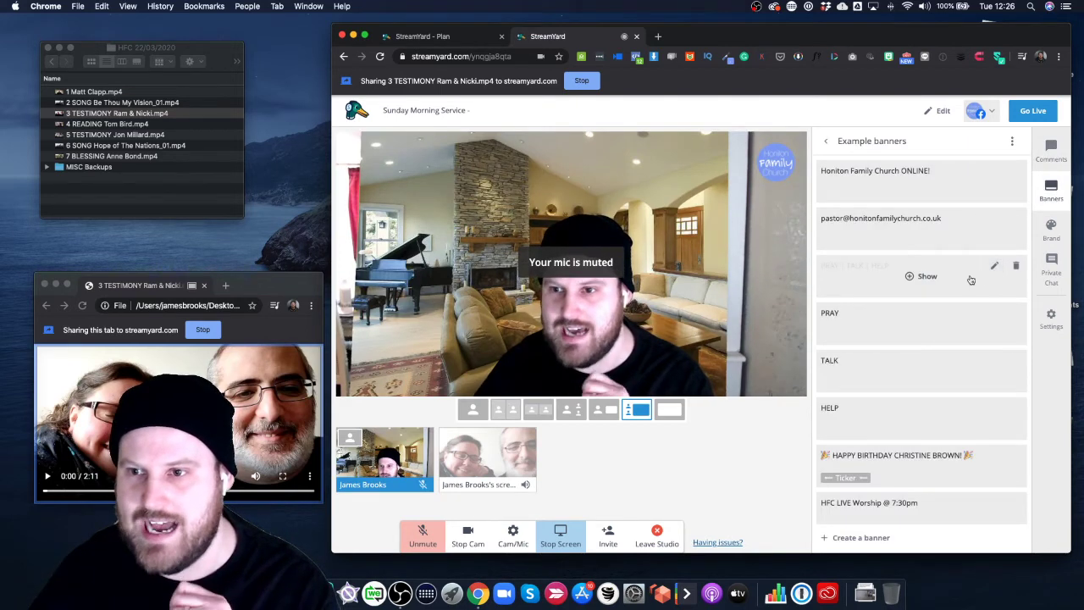
mouse_move(894, 314)
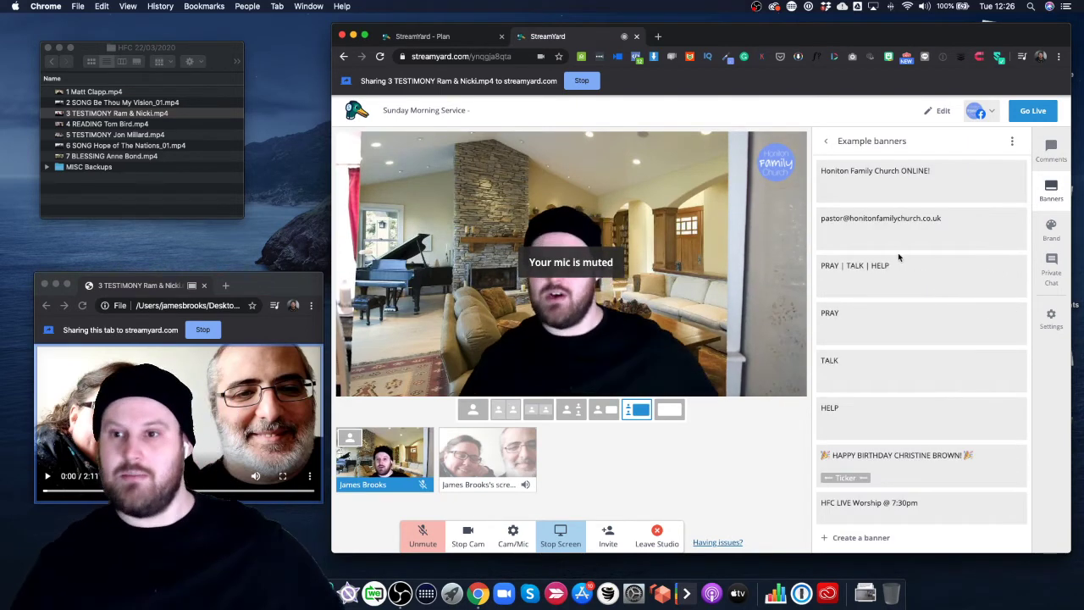
mouse_move(942, 250)
mouse_move(932, 288)
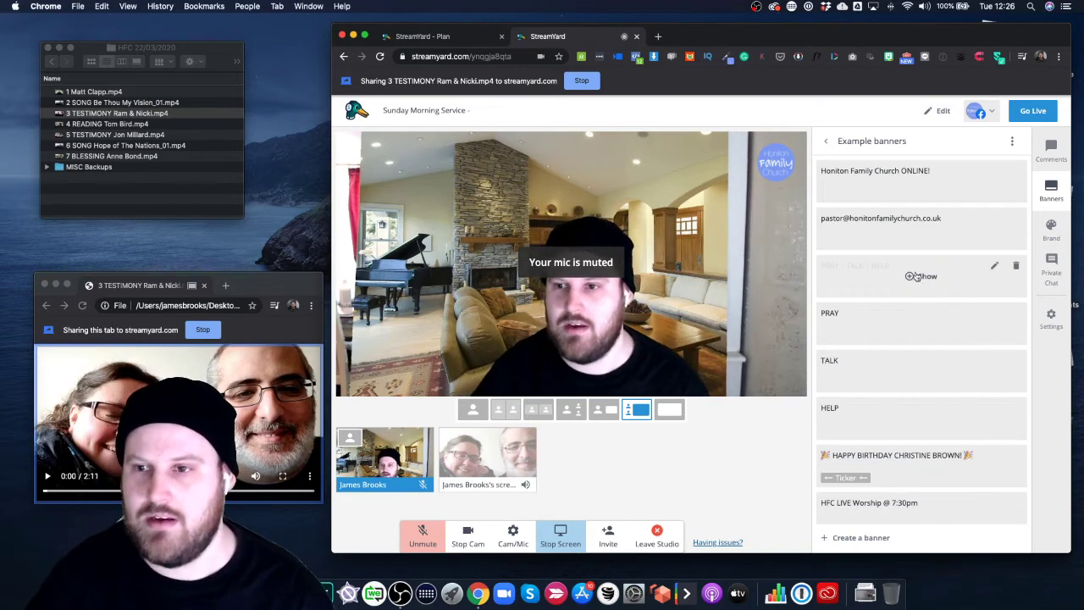
left_click(922, 276)
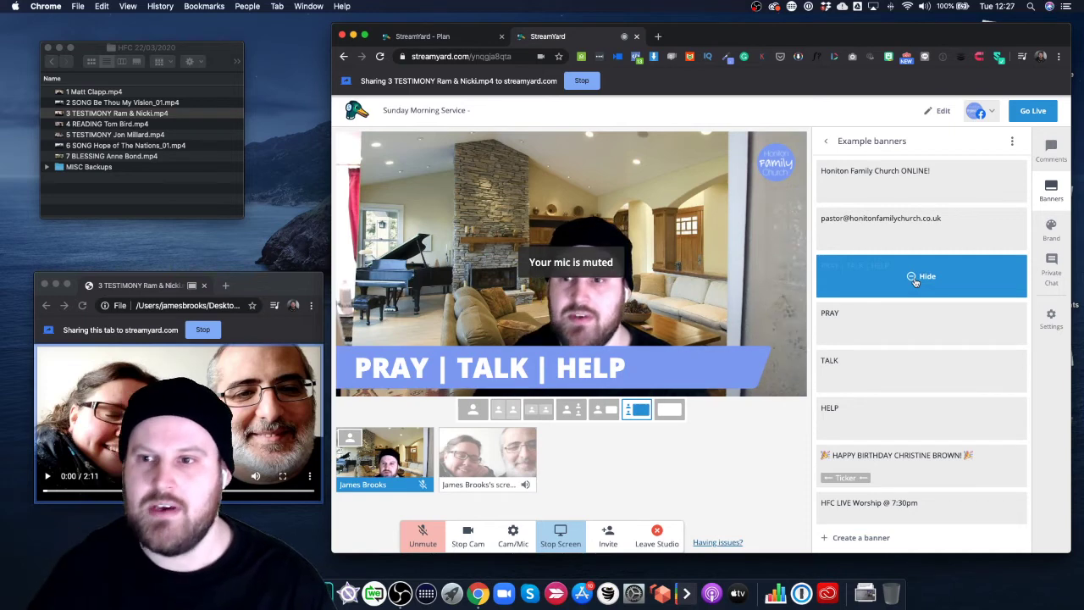
left_click(919, 323)
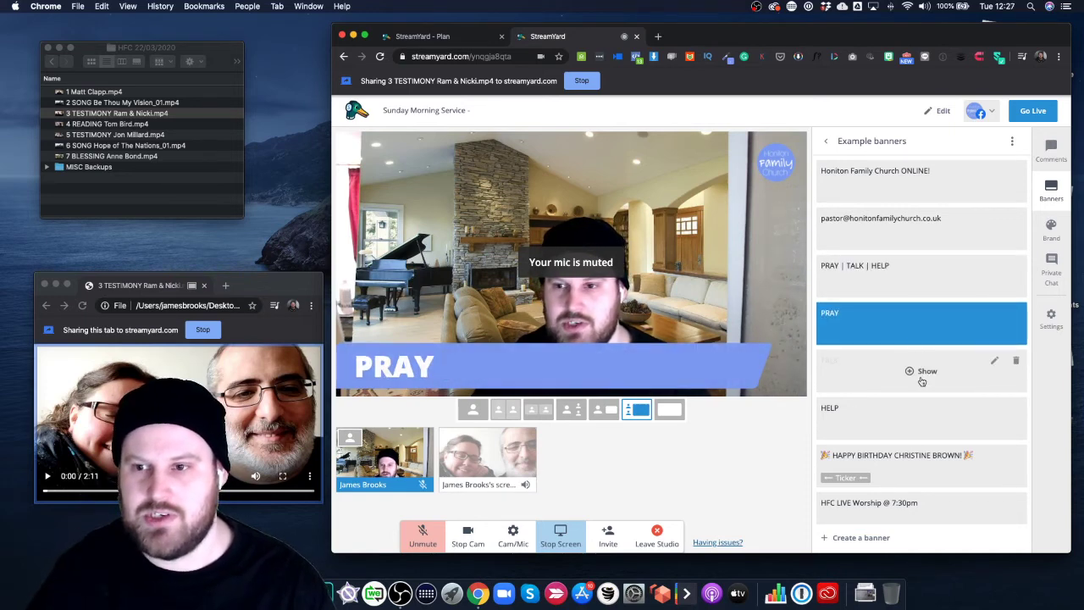
left_click(922, 379)
Create a non-scrolling banner reading "You just type it" and show it on the stream.
scroll(920, 351, "down", 2)
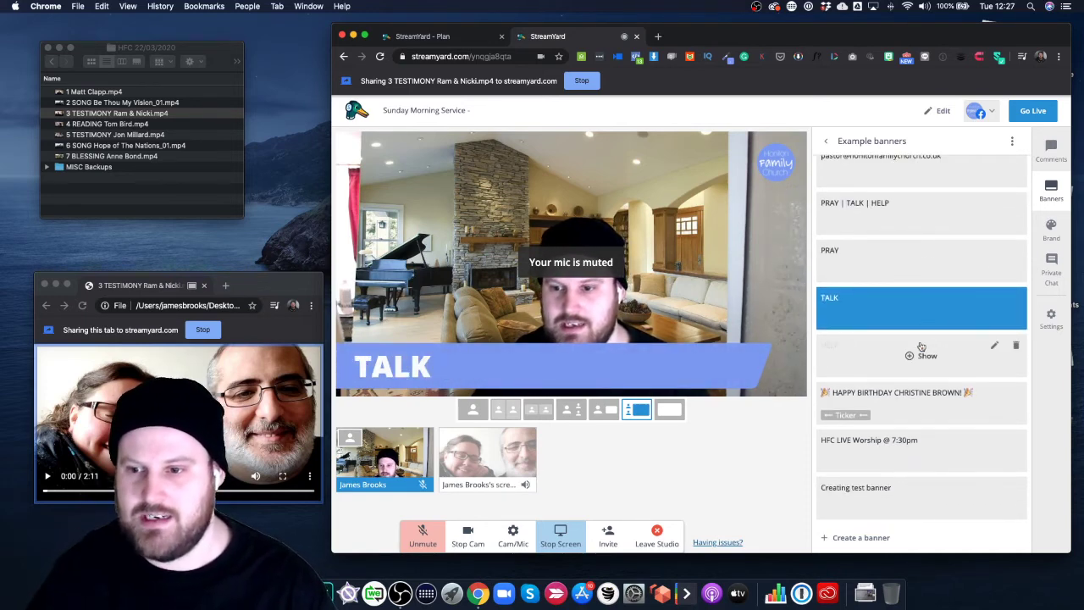
left_click(857, 537)
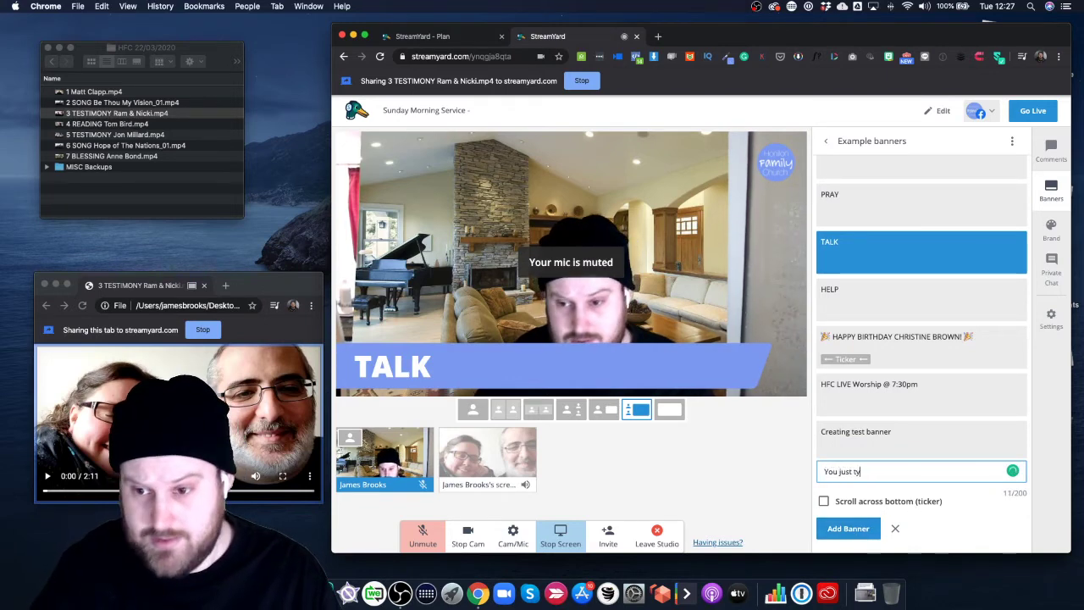
left_click(848, 528)
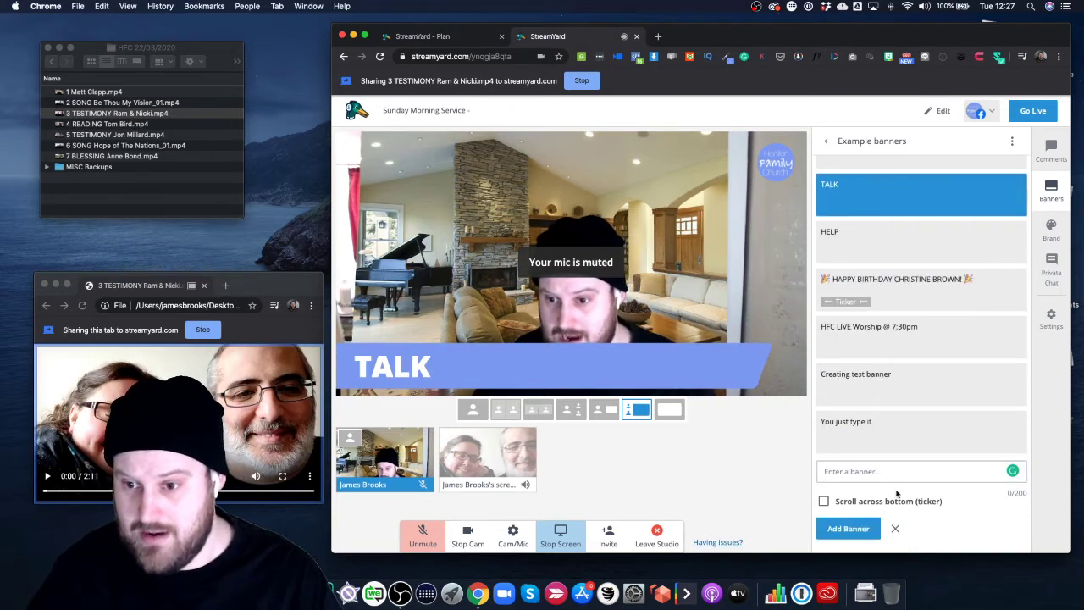
left_click(912, 435)
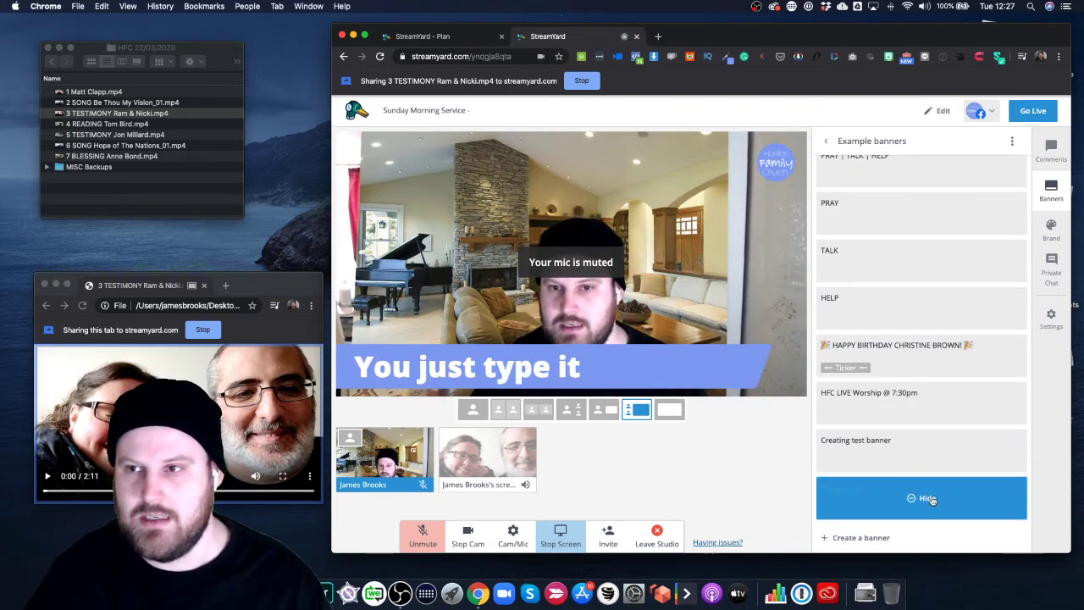
Show the "WELCOME! The service will start shortly" overlay from the brand settings and unmute the host's microphone.
left_click(1052, 229)
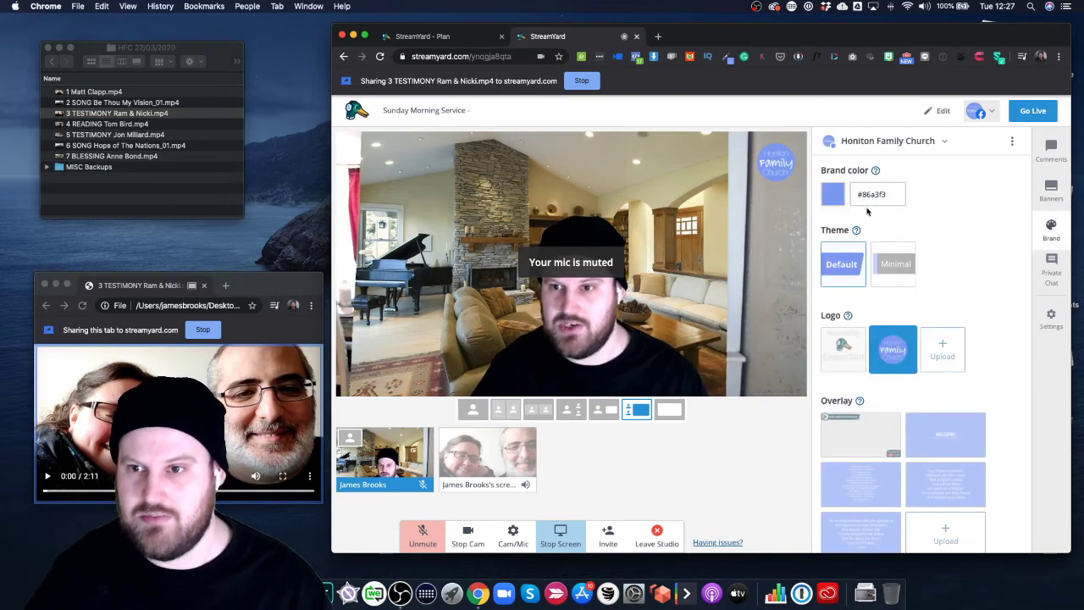
scroll(977, 251, "down", 1)
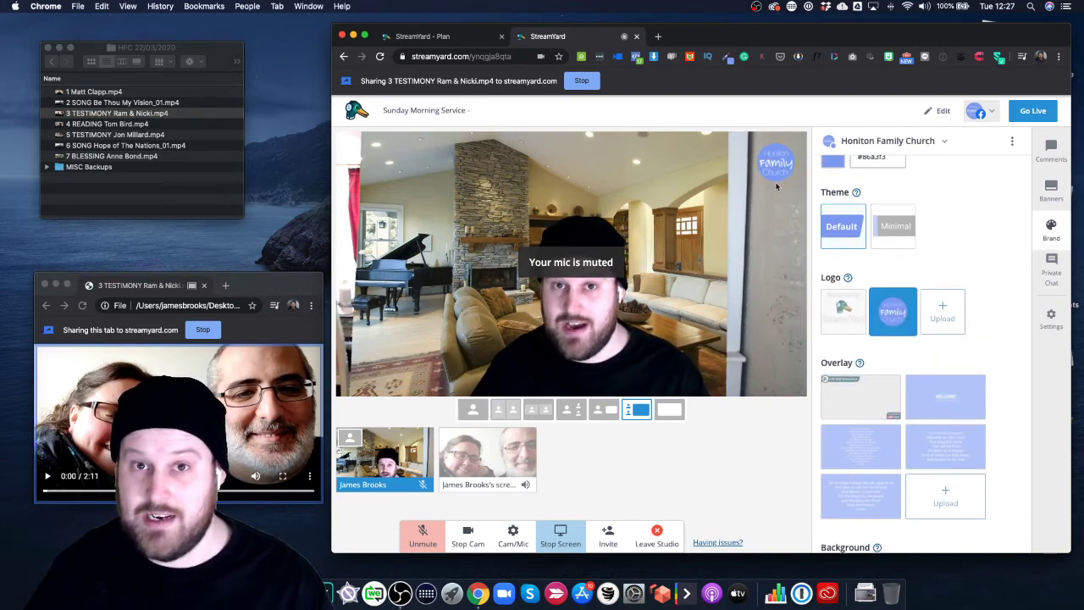
mouse_move(893, 314)
scroll(894, 316, "down", 2)
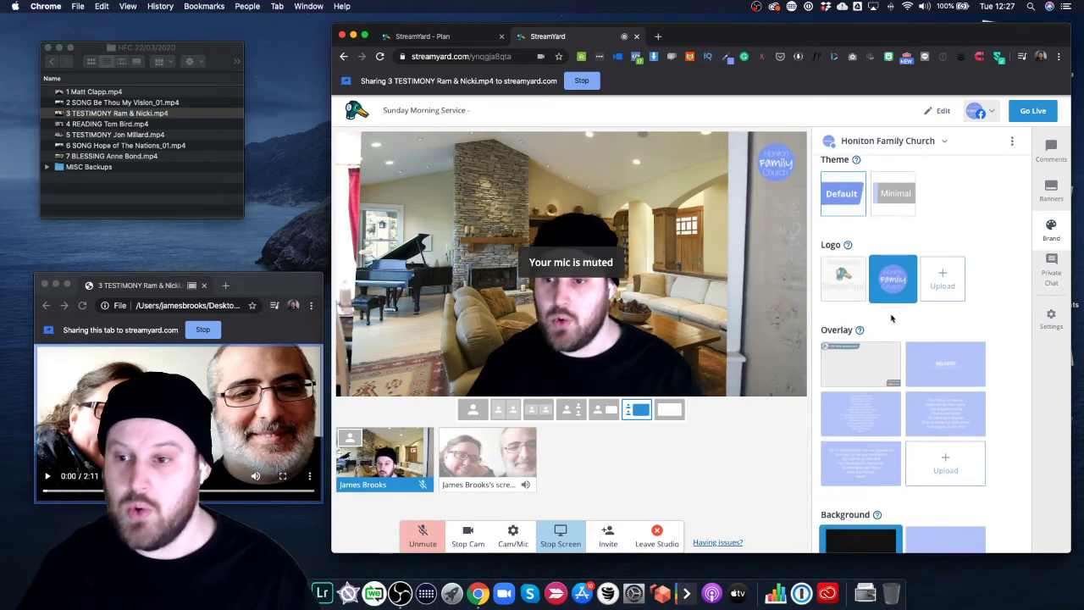
left_click(946, 345)
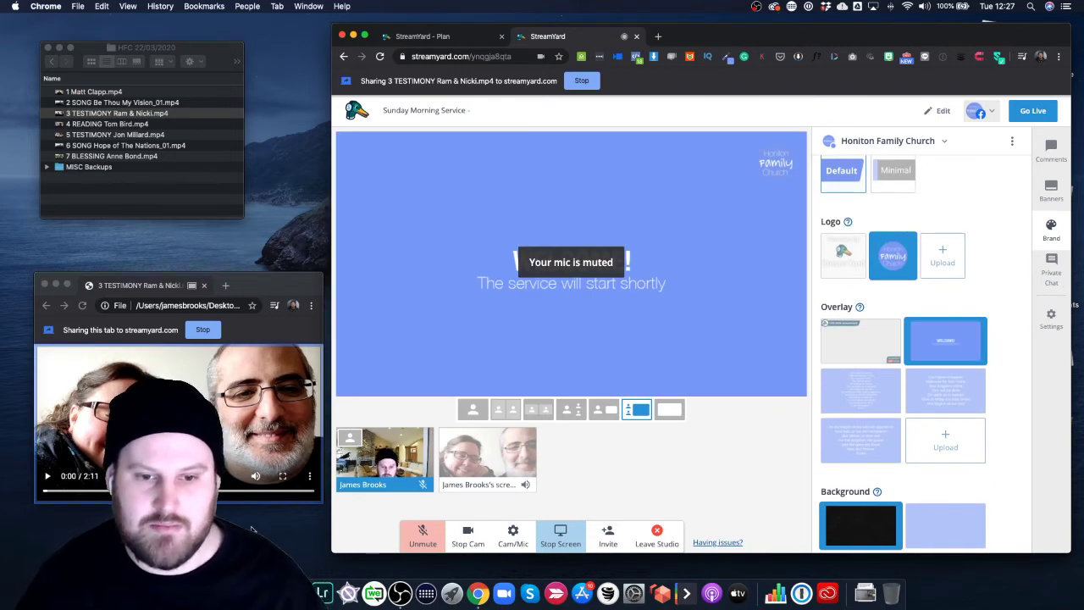
left_click(422, 487)
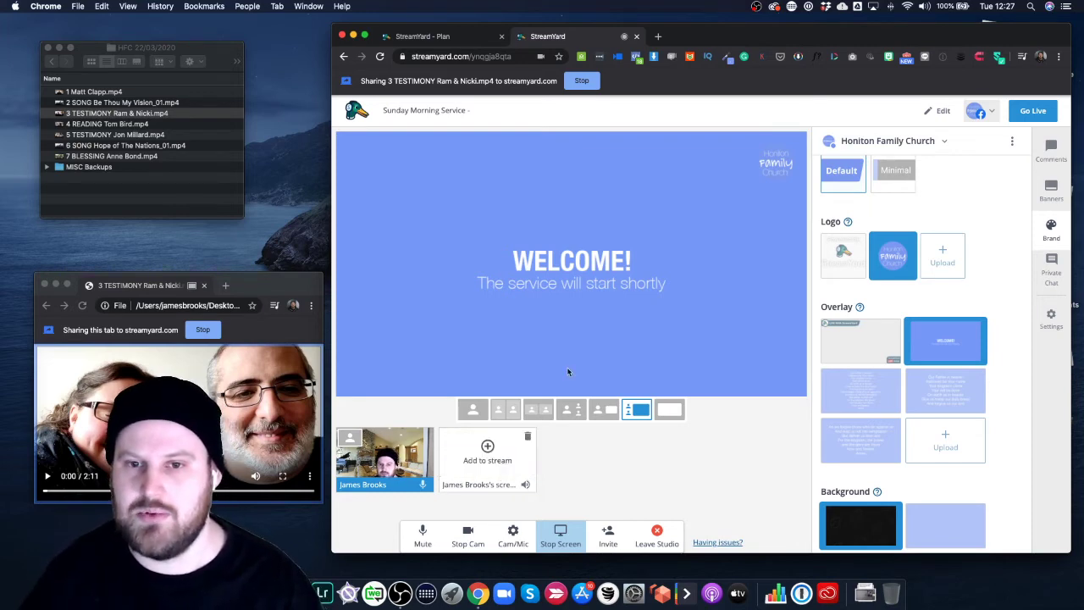
Show the two Lord's Prayer overlays in turn, starting with "Our Father in heaven", and hide the last one.
mouse_move(949, 404)
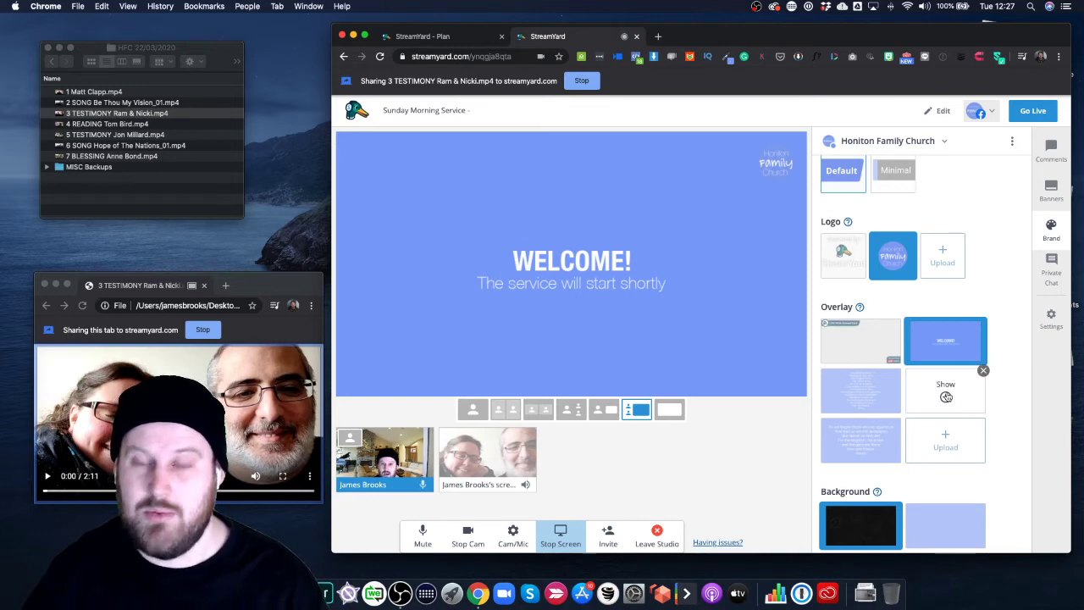
left_click(947, 396)
mouse_move(860, 446)
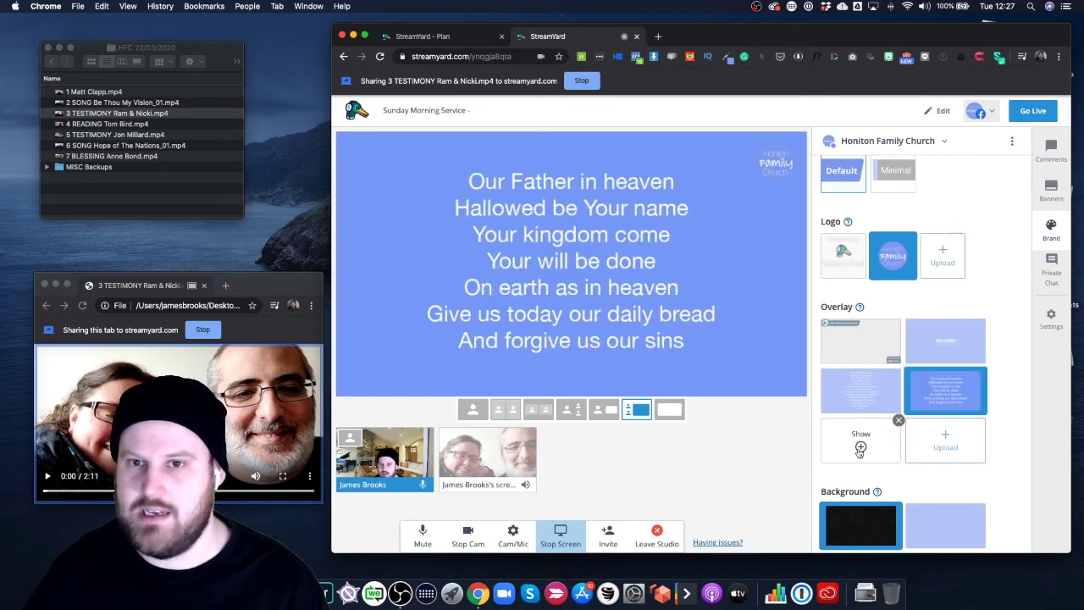
left_click(861, 447)
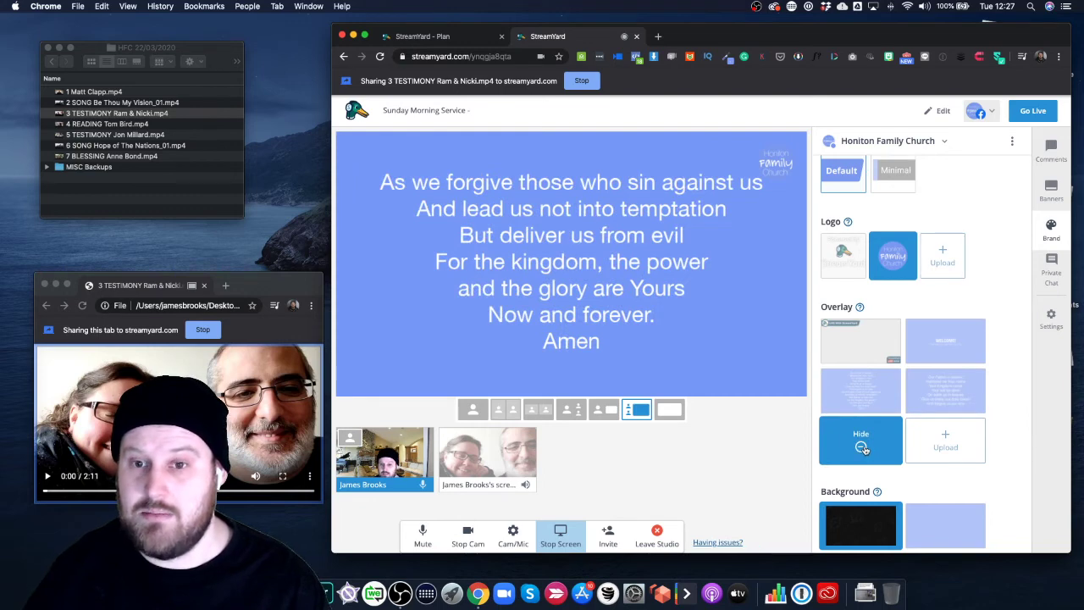
left_click(862, 447)
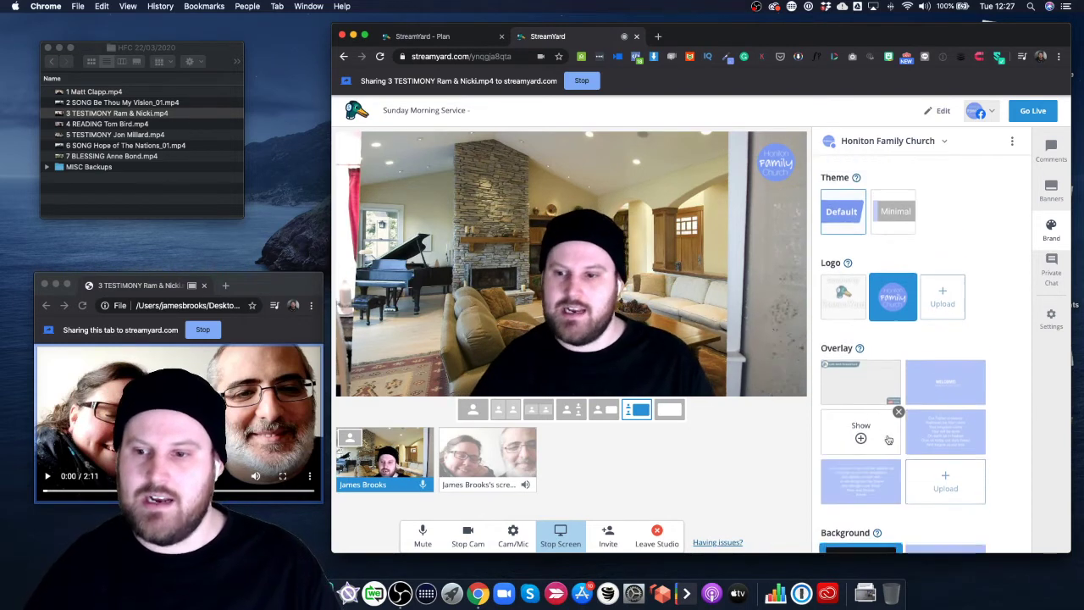
Look over the background options and send "Hello" to the guests in the private chat.
scroll(915, 438, "down", 2)
scroll(932, 449, "down", 3)
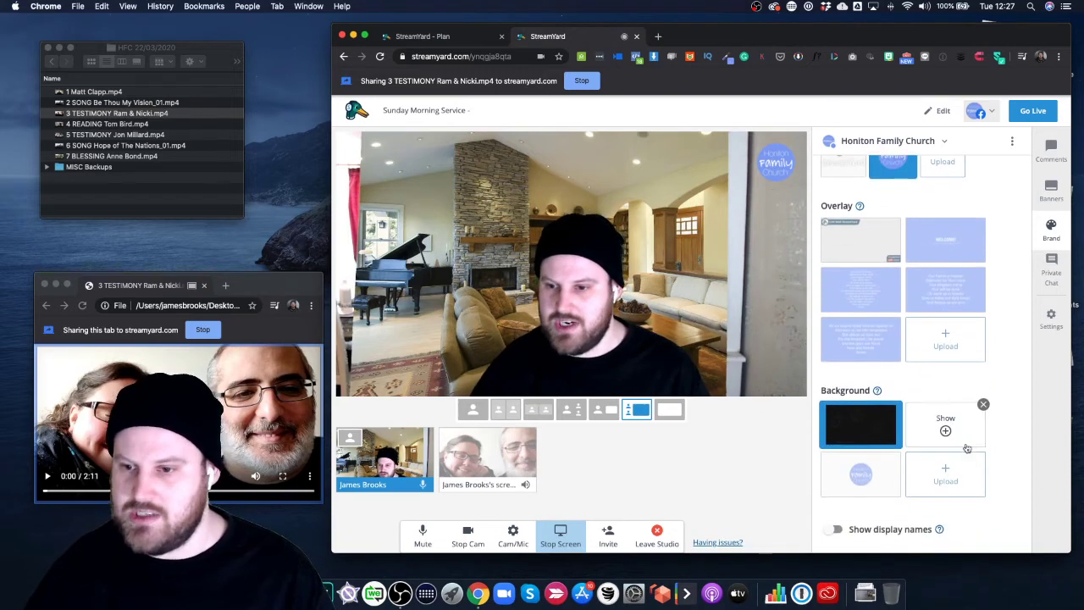
left_click(1048, 273)
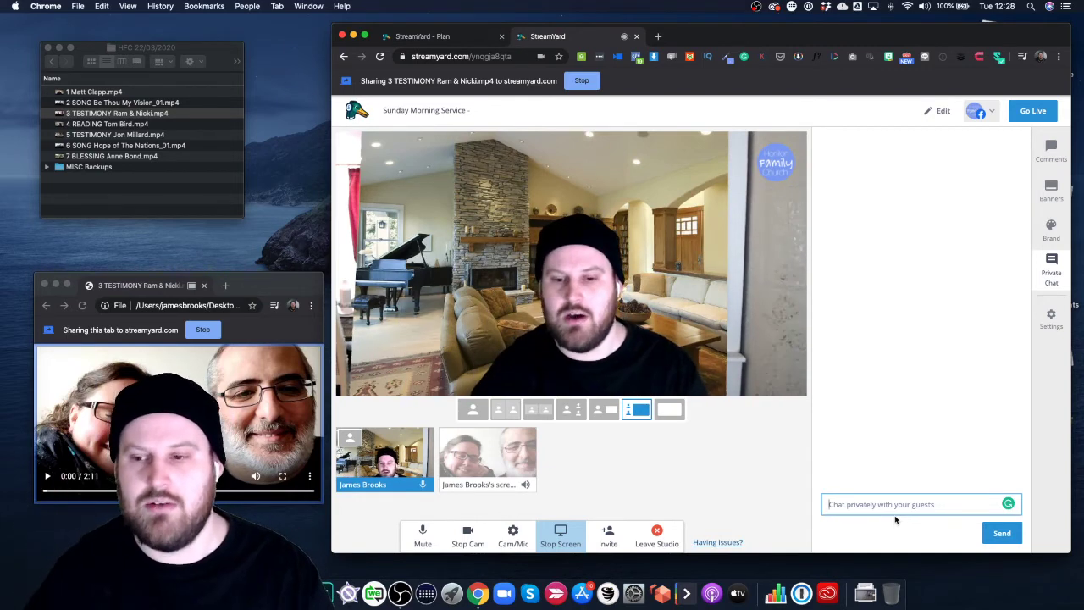
type("Hel")
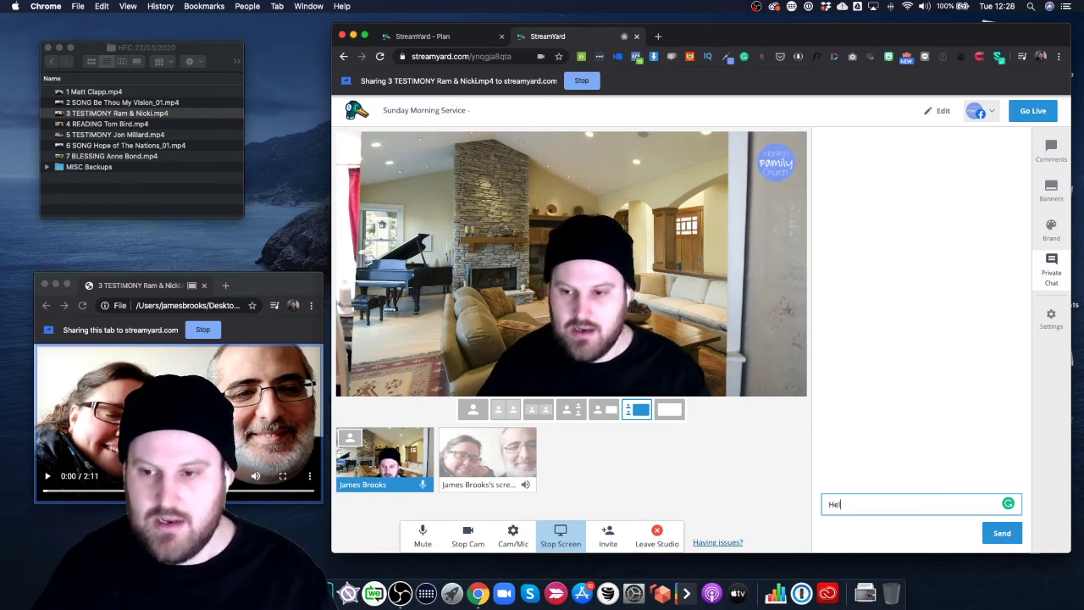
type("lo")
key("Return")
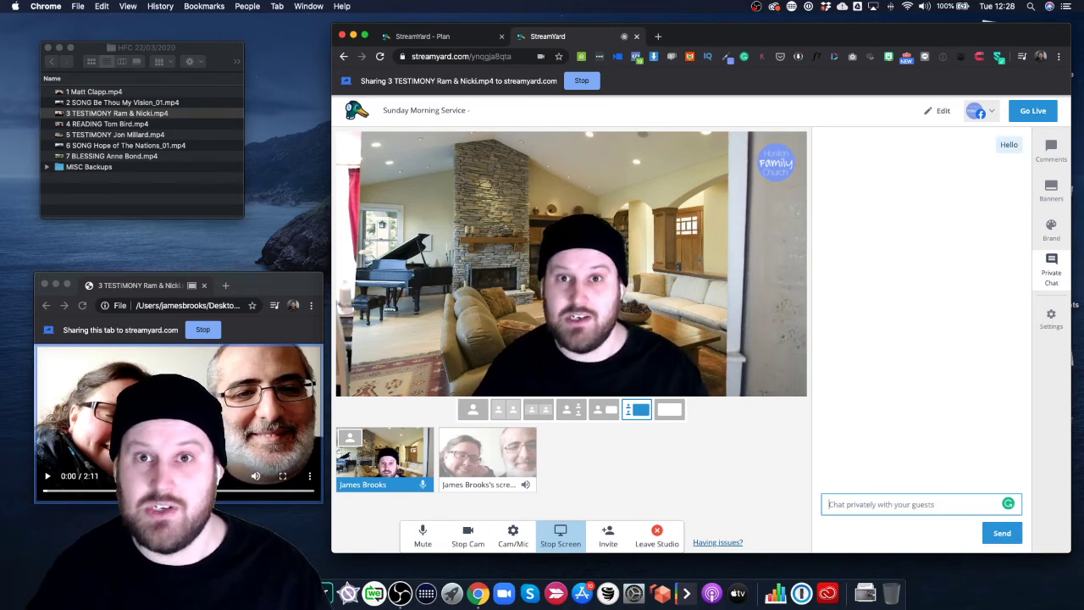